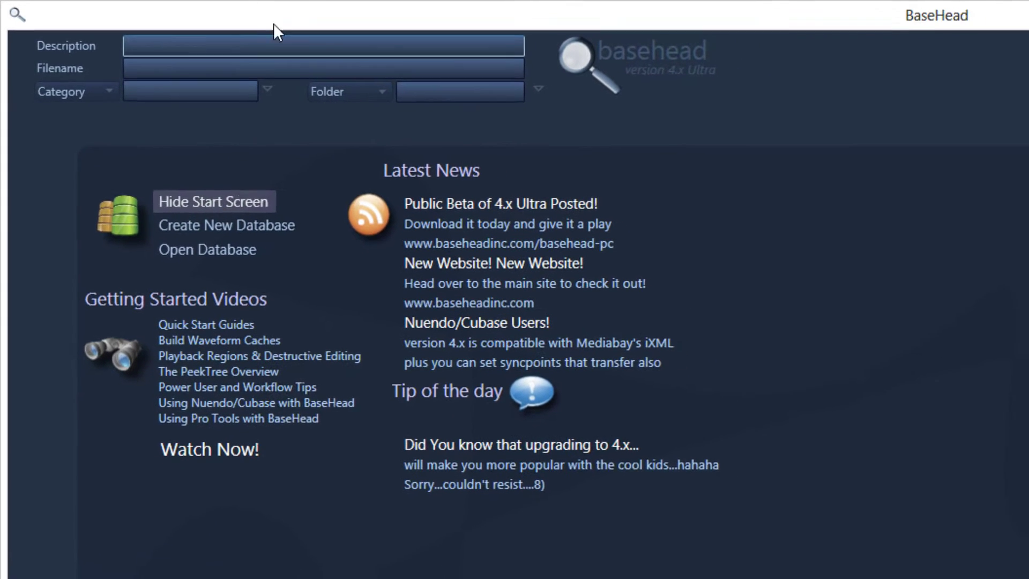
# Step: Put focus in the Description search field of BaseHead's main window
pyautogui.click(227, 46)
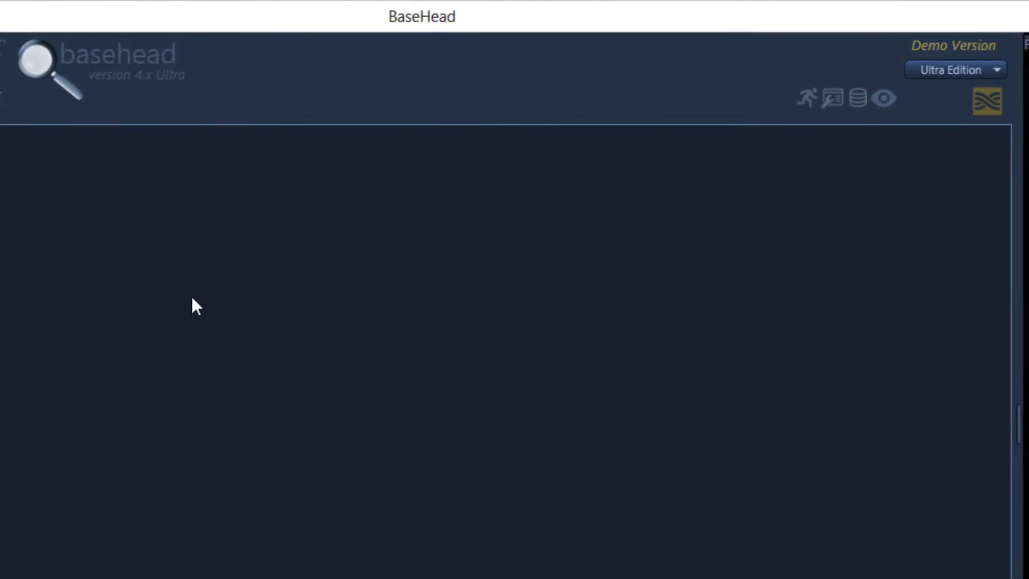
# Step: Start Import Files from the Database menu, read the import help, then return to the options
pyautogui.click(851, 100)
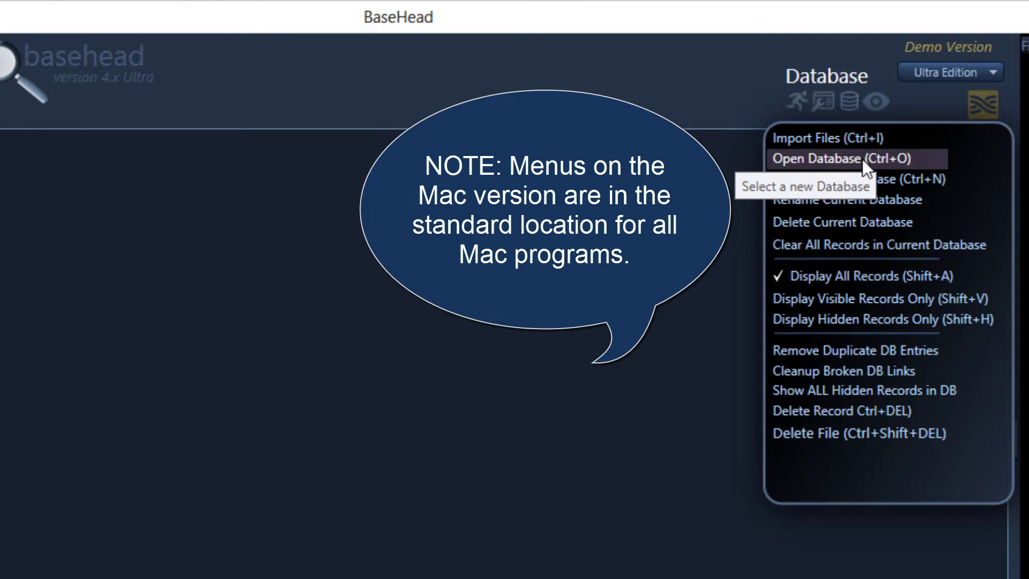
pyautogui.click(835, 137)
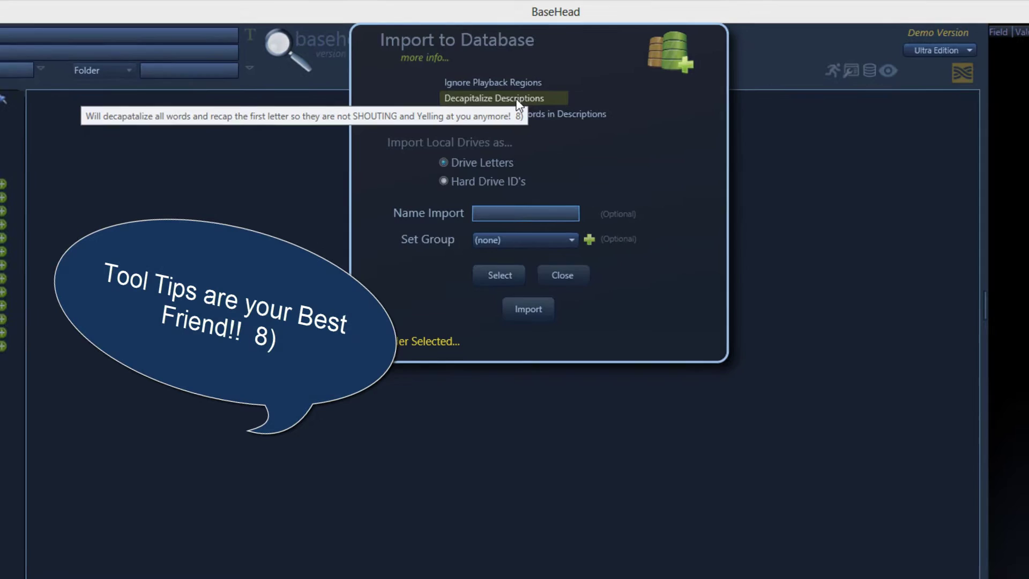
pyautogui.click(426, 56)
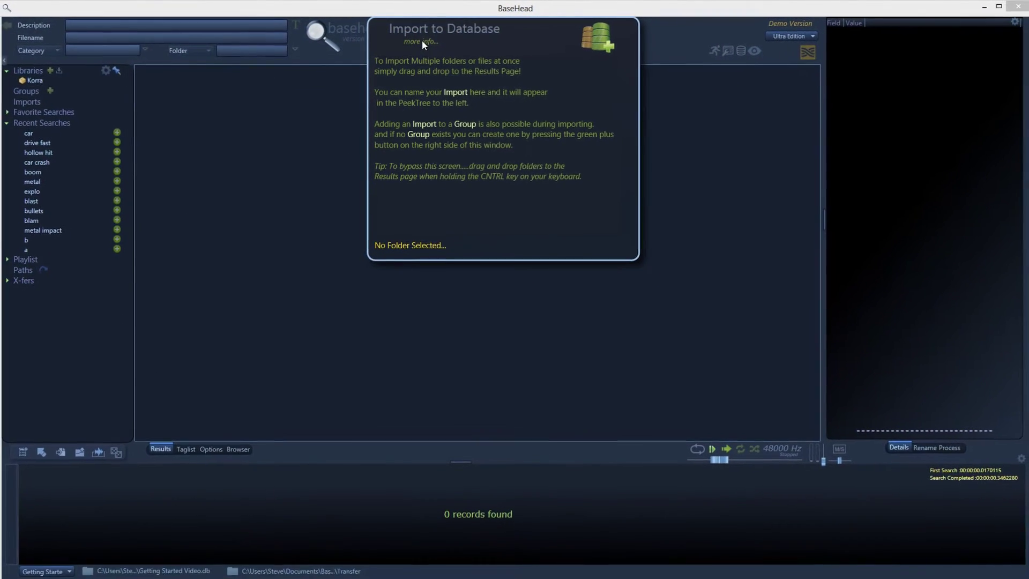
pyautogui.click(422, 41)
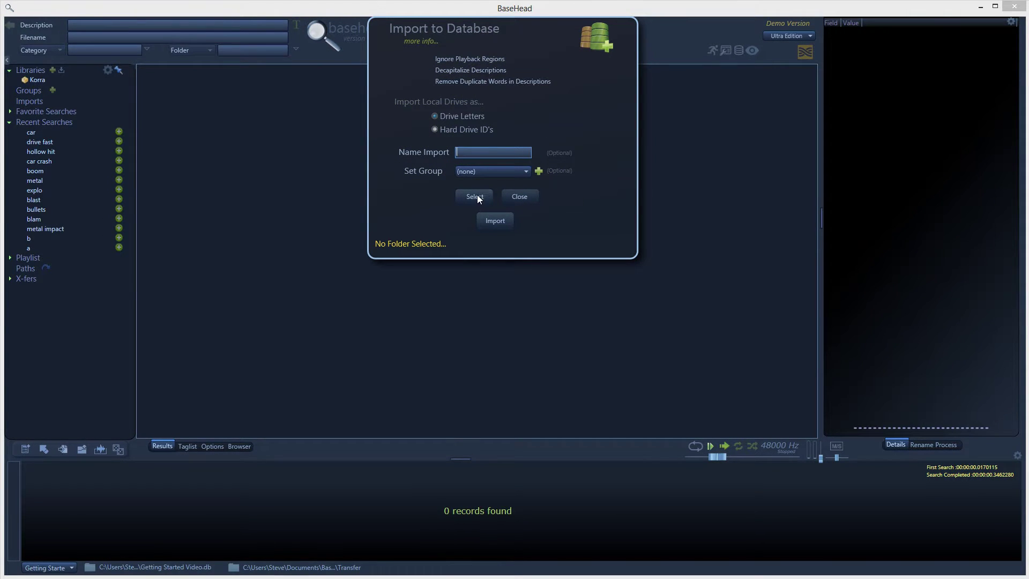
# Step: Import the desktop SMT folder as 'First Import' without creating a group, and acknowledge success
pyautogui.click(475, 197)
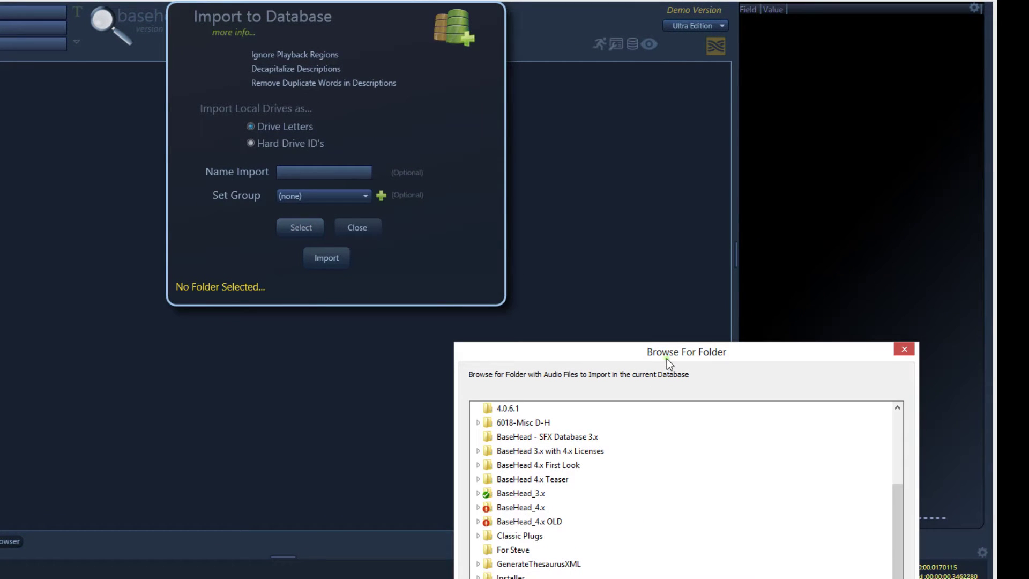
pyautogui.click(860, 543)
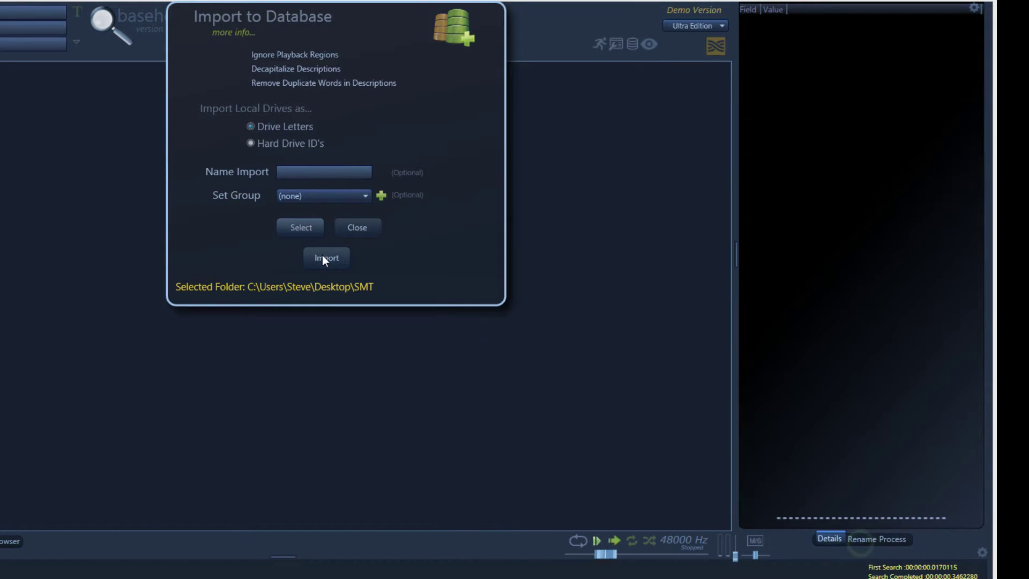
pyautogui.click(337, 172)
pyautogui.write('Fi')
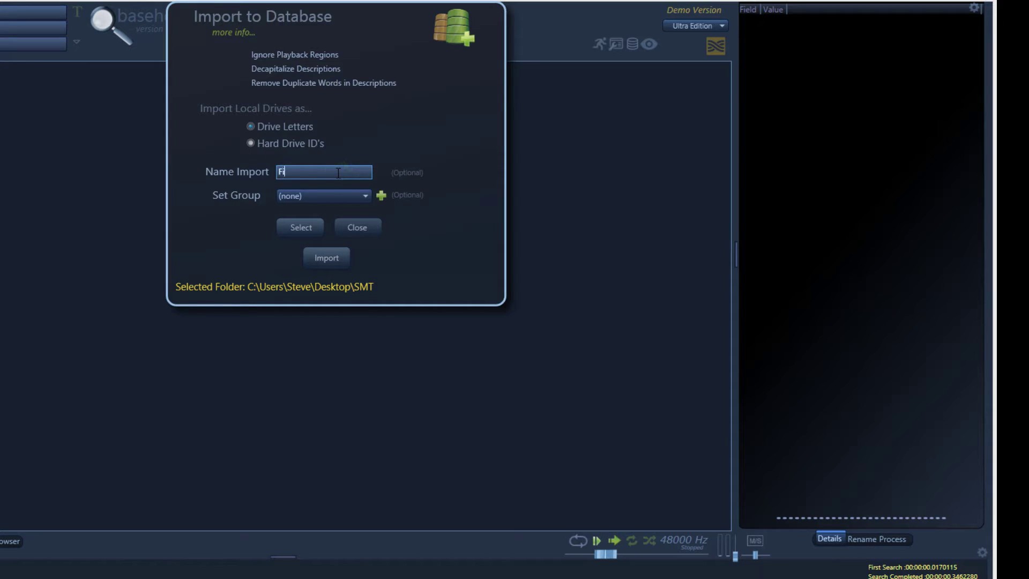
pyautogui.write('rwst Import')
pyautogui.click(385, 194)
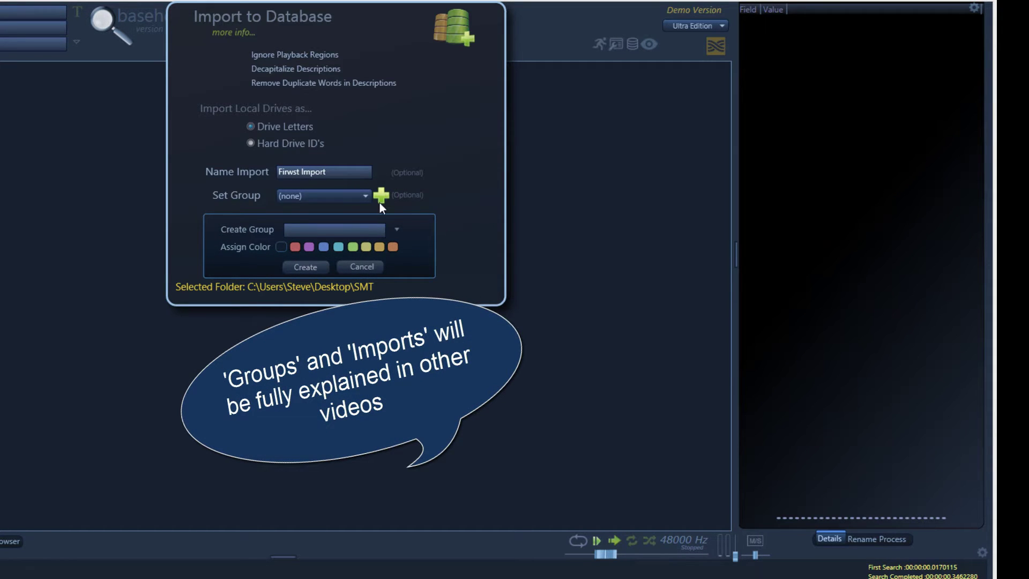
pyautogui.click(372, 266)
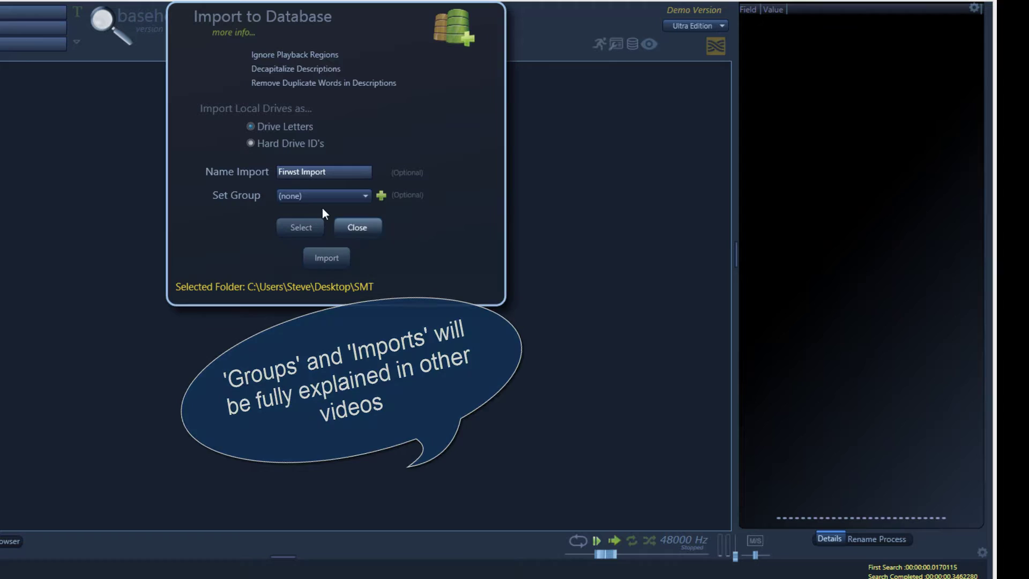
pyautogui.press('BackSpace')
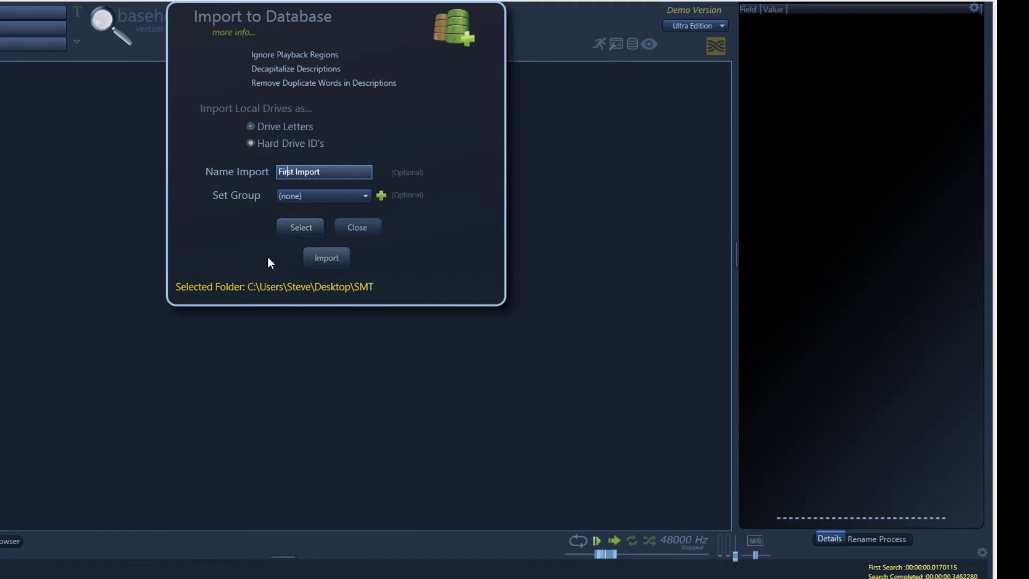
pyautogui.click(336, 255)
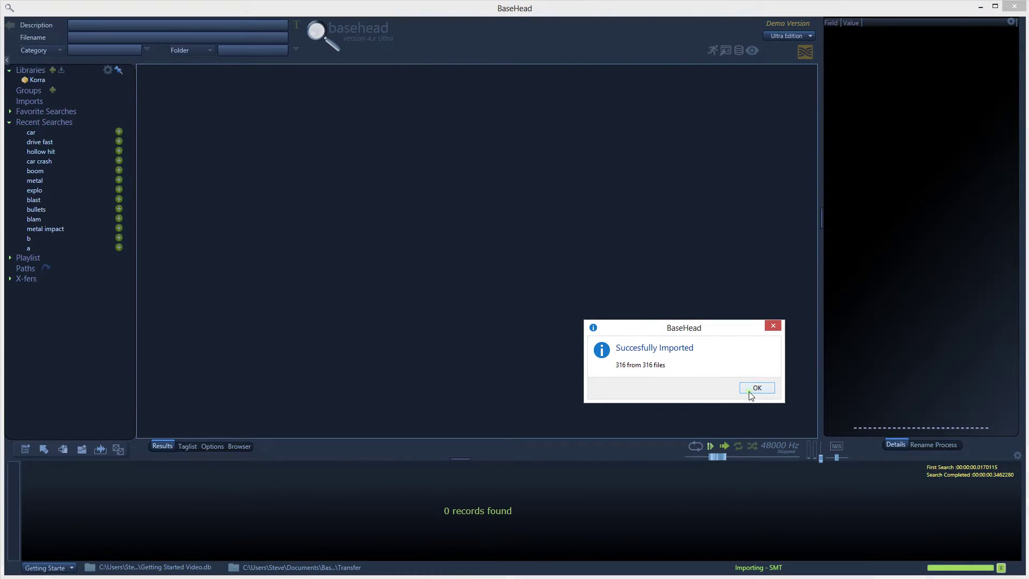
pyautogui.click(753, 388)
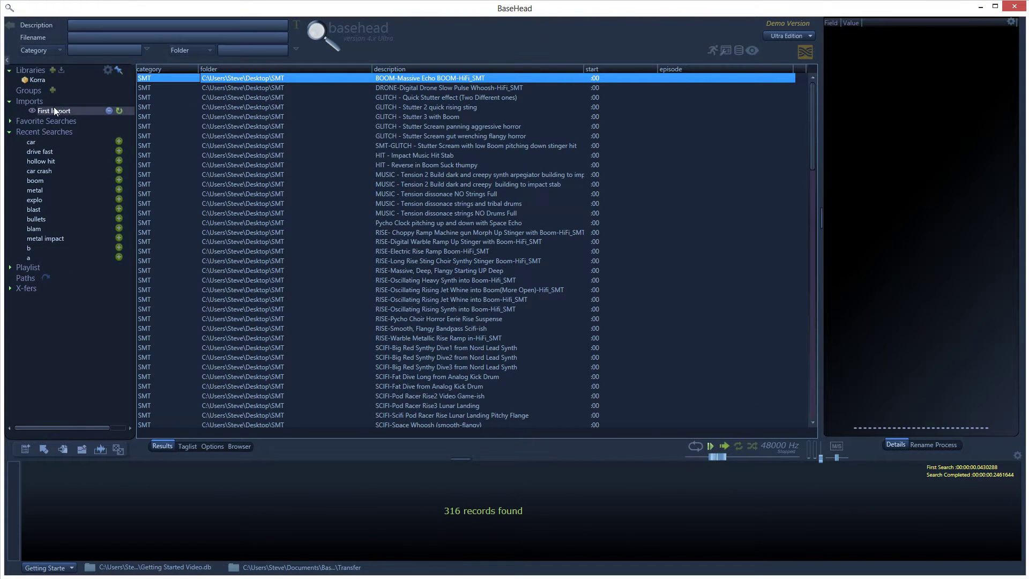
# Step: Preview the GLITCH stutter scream, jet whine, Electric Rise Ramp Boom and Tension dissonace sounds
pyautogui.moveTo(55, 111)
pyautogui.click(302, 134)
pyautogui.click(284, 299)
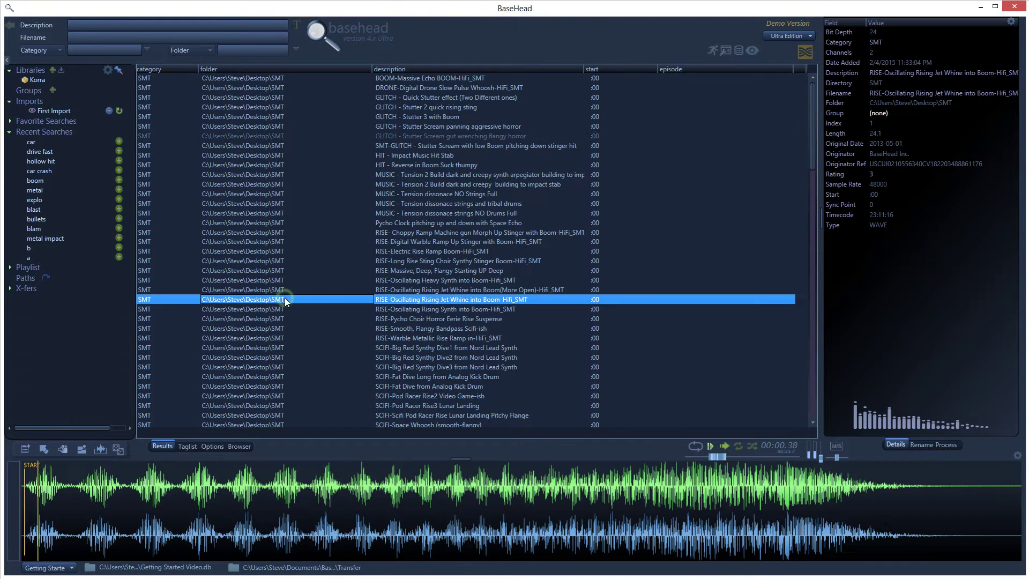
pyautogui.click(323, 250)
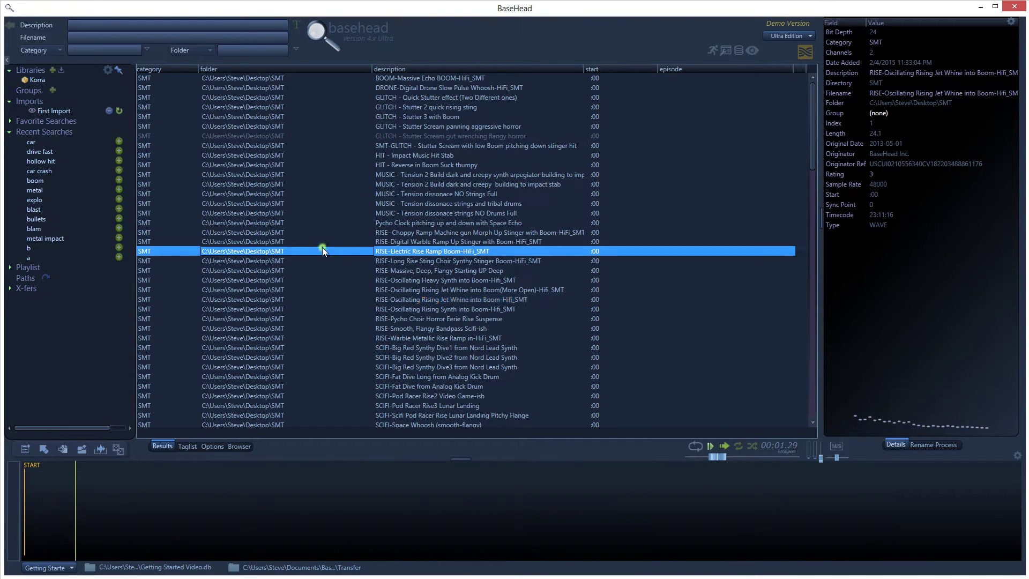
pyautogui.click(352, 196)
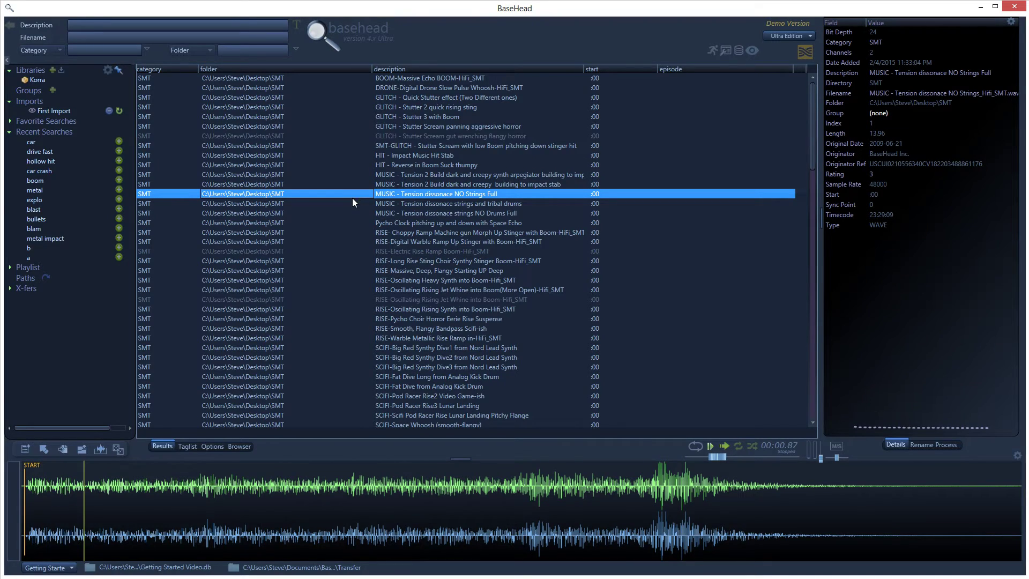
# Step: Keep Description as the first search field and move focus to the Filename search box
pyautogui.click(40, 25)
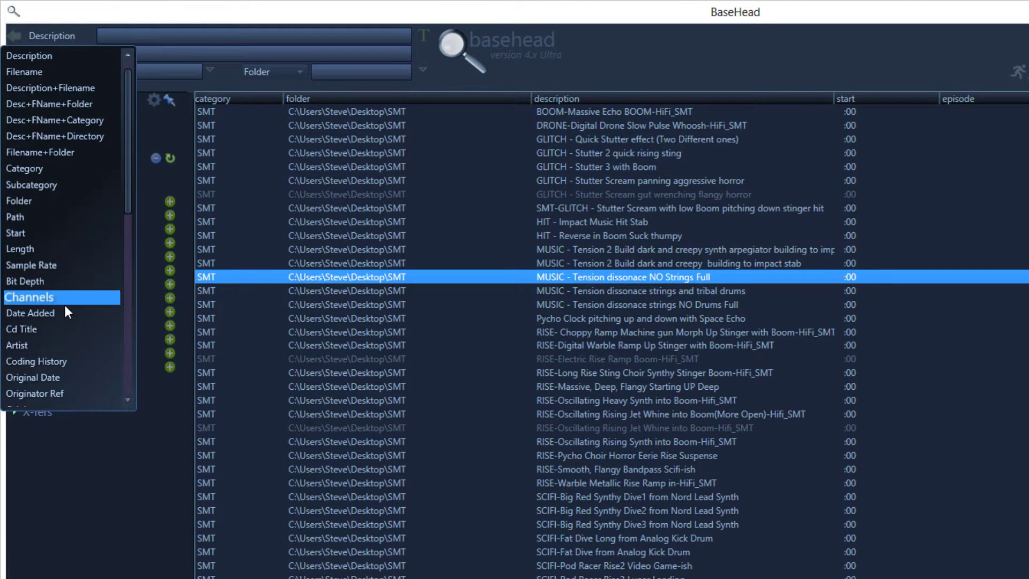
pyautogui.click(178, 19)
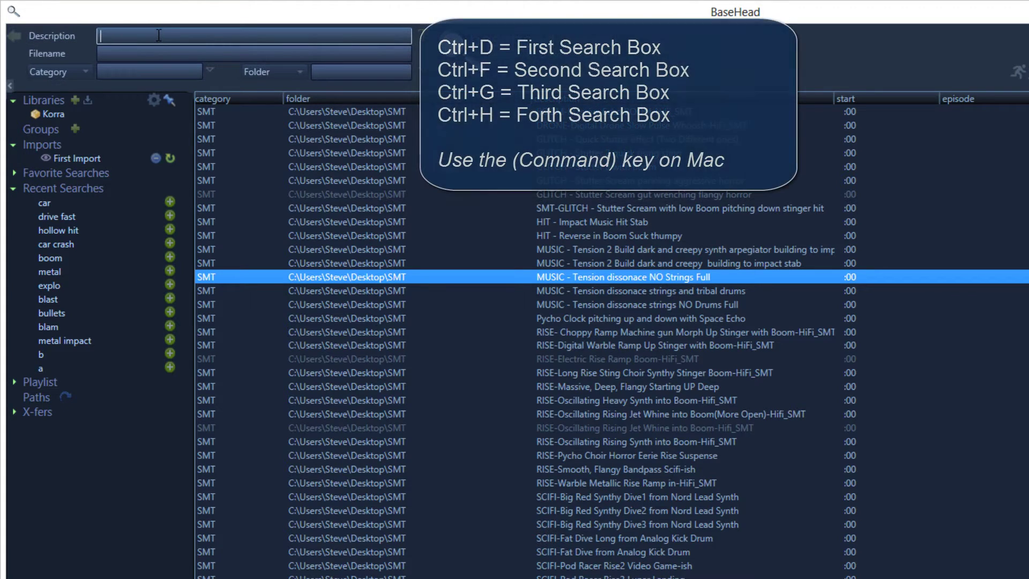
pyautogui.hotkey('ctrl', 'f')
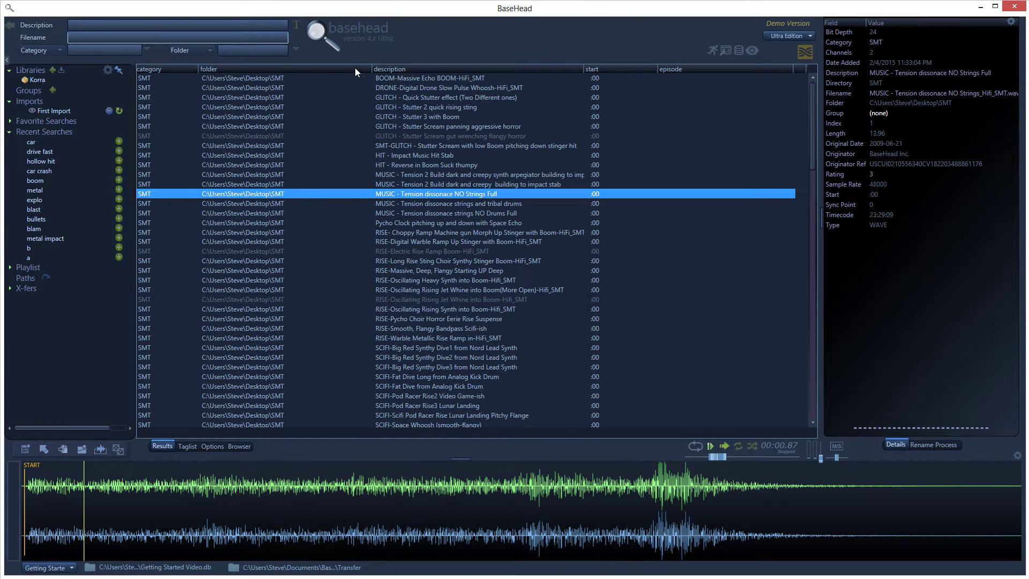
# Step: Add and then remove the Composer results column, and open the Massive.db database
pyautogui.rightClick(355, 67)
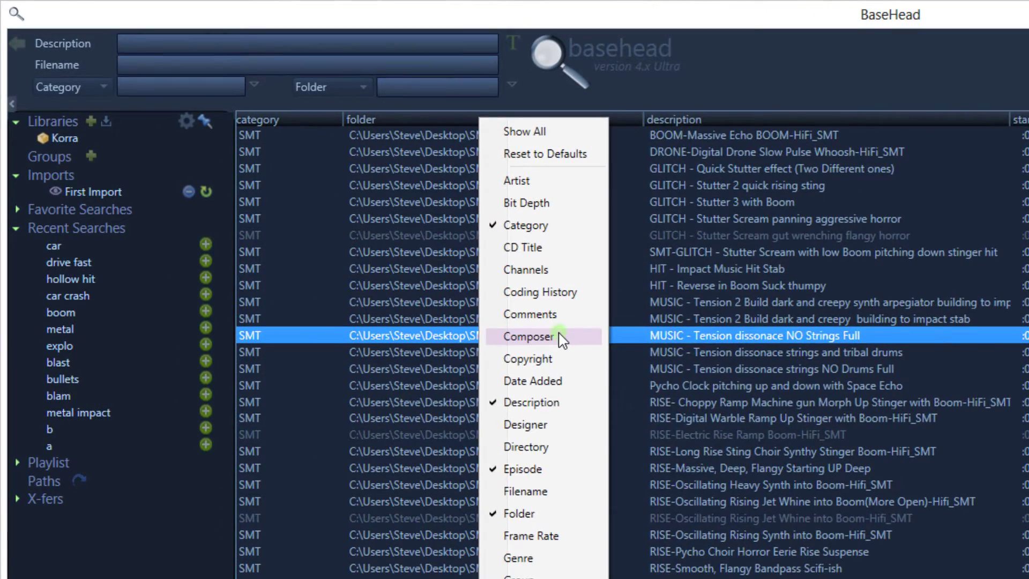
pyautogui.click(560, 338)
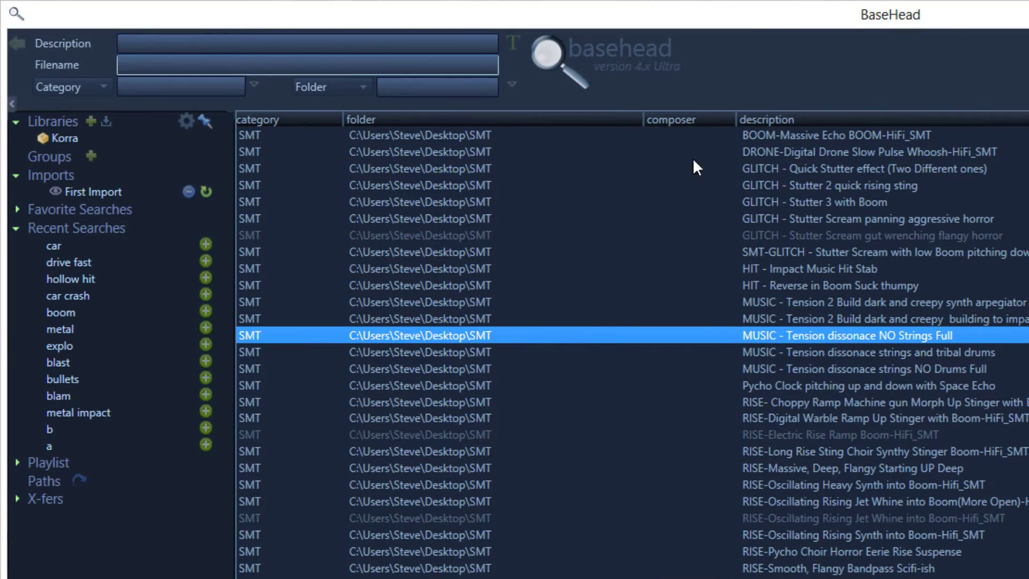
pyautogui.rightClick(712, 120)
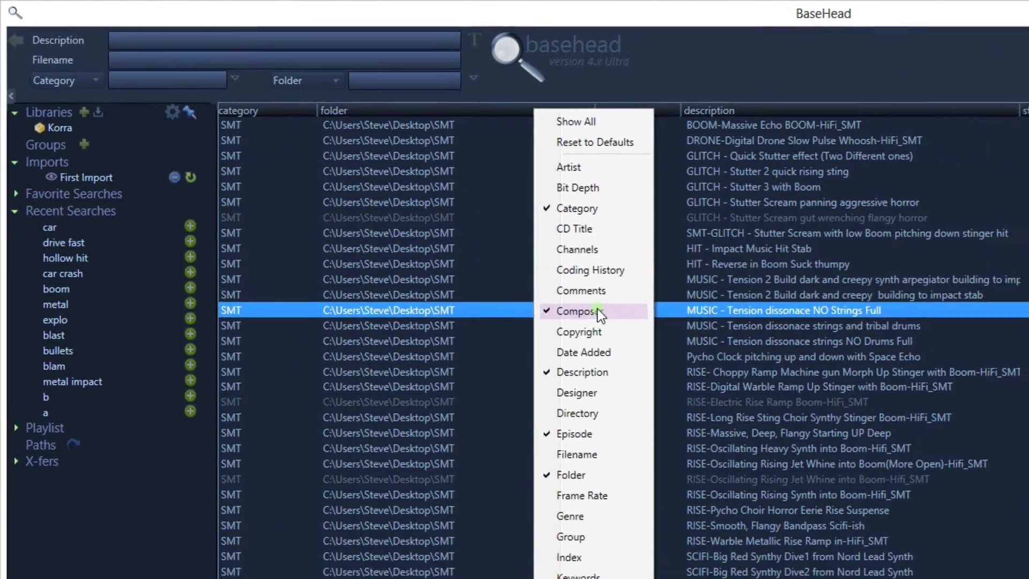
pyautogui.click(596, 311)
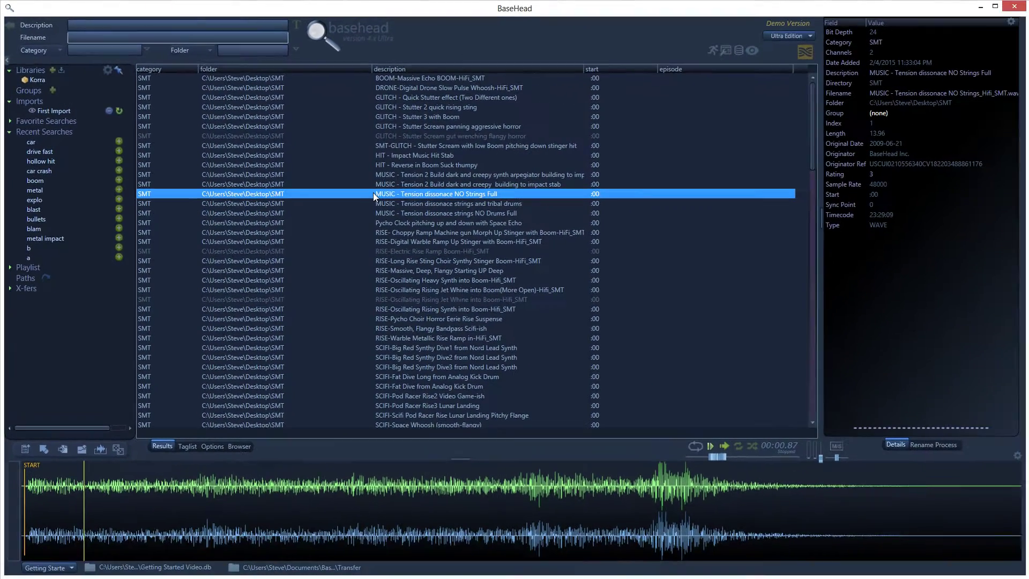
pyautogui.click(739, 52)
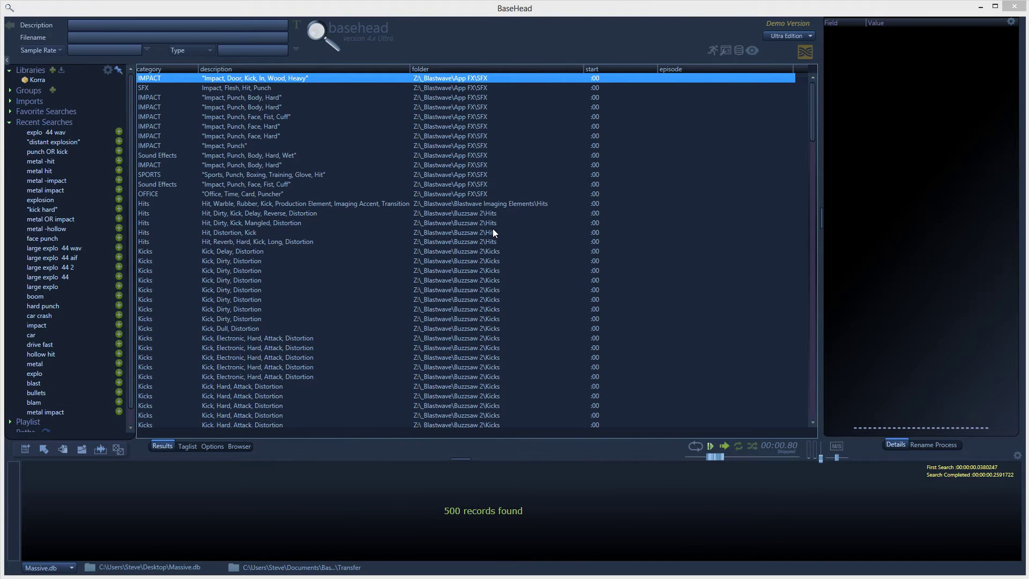
# Step: Search descriptions for 'car crash', then exclude crash with 'car -crash'
pyautogui.click(151, 29)
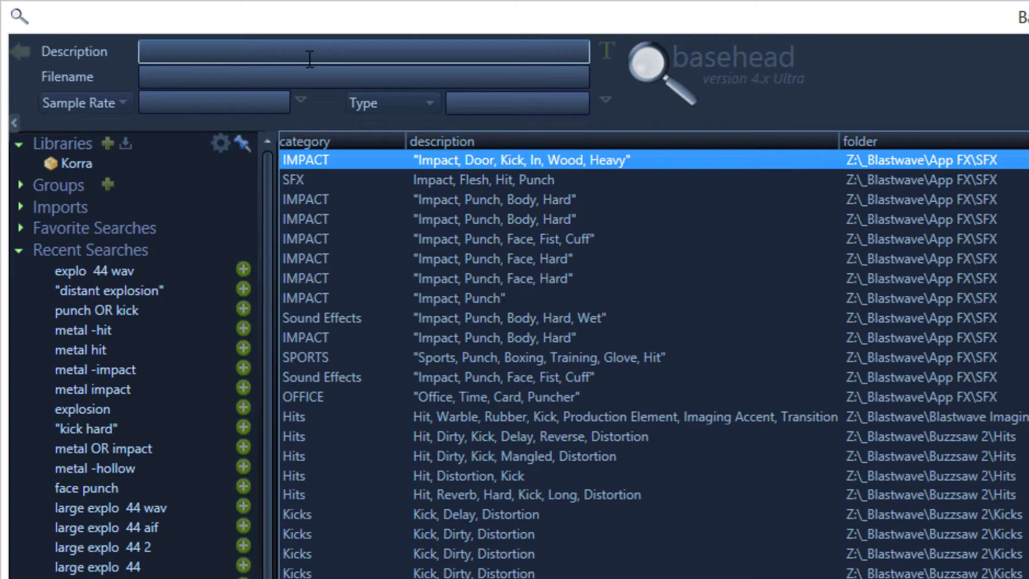
pyautogui.write('car drash')
pyautogui.press('Return')
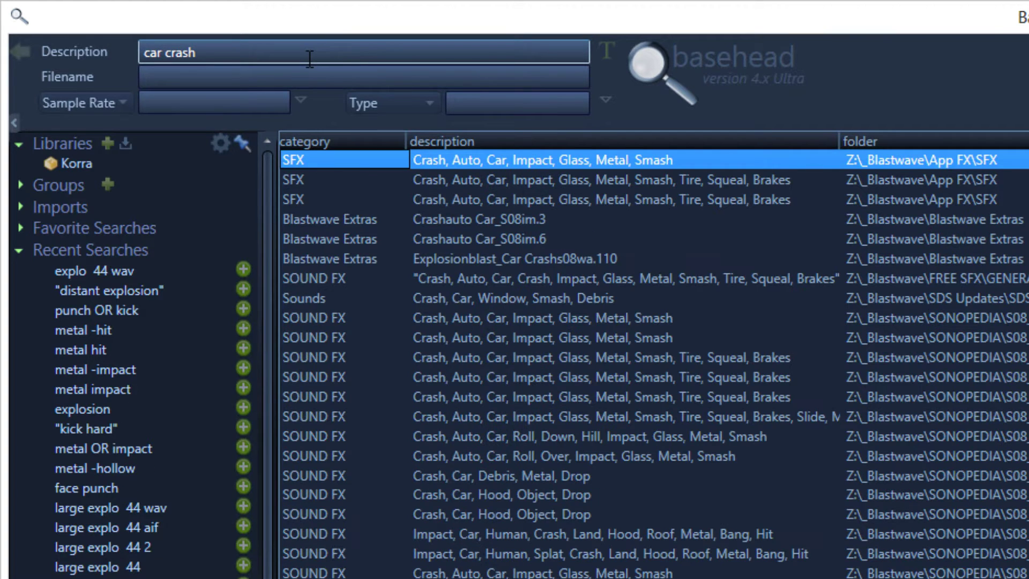
pyautogui.click(169, 54)
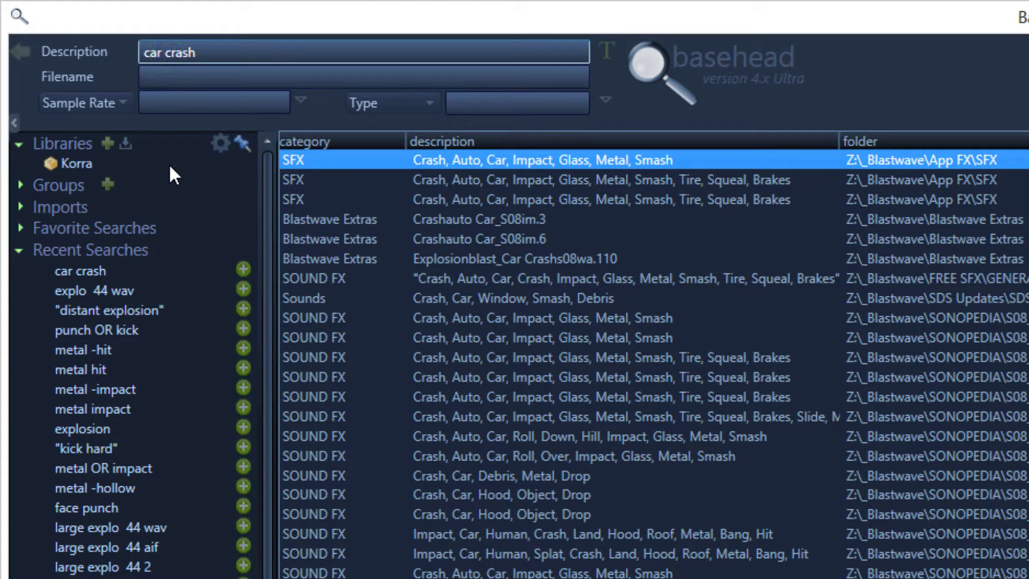
pyautogui.write('-')
pyautogui.press('Return')
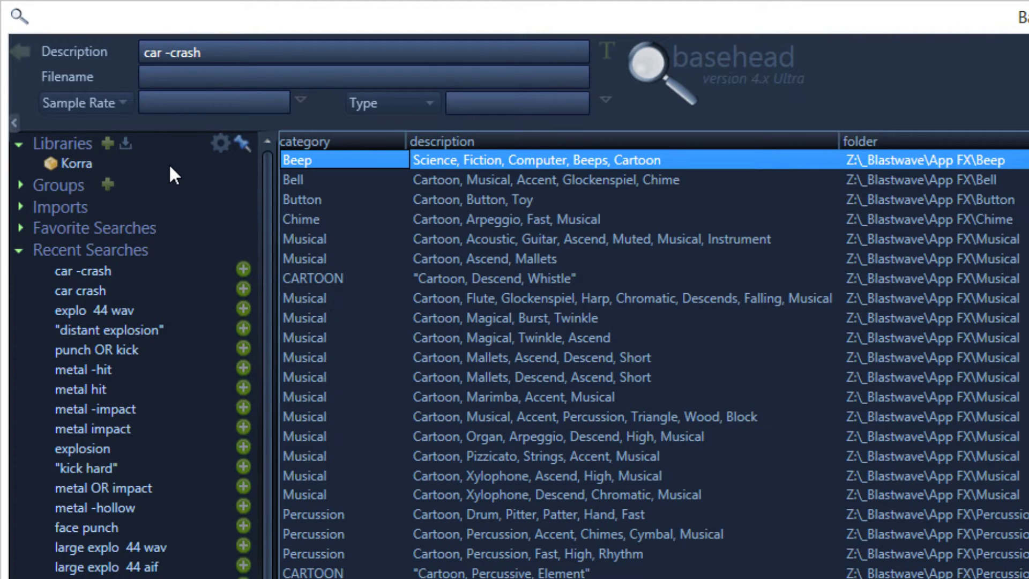
# Step: Replace the search with 'punch OR kick' and run it
pyautogui.click(248, 47)
pyautogui.hotkey('ctrl', 'a')
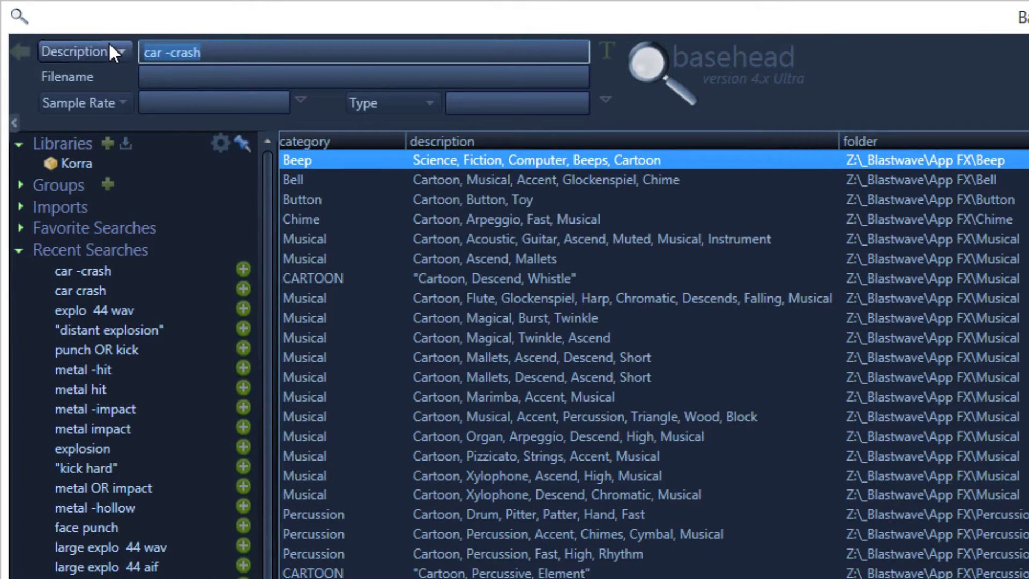
pyautogui.write('pun')
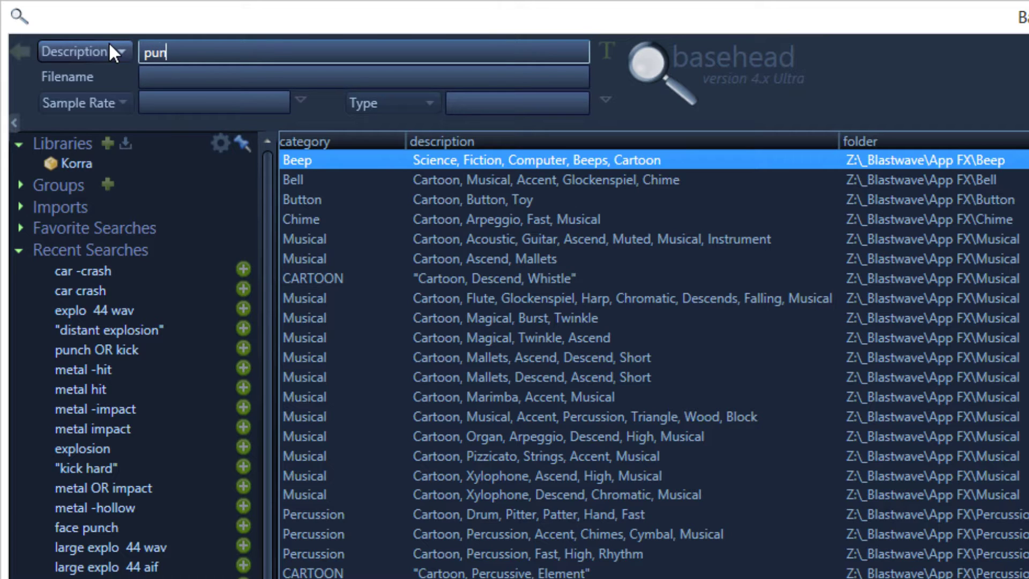
pyautogui.write('ch OR kick')
pyautogui.press('Return')
# Step: Search for the exact phrase "distant explosion"
pyautogui.click(276, 52)
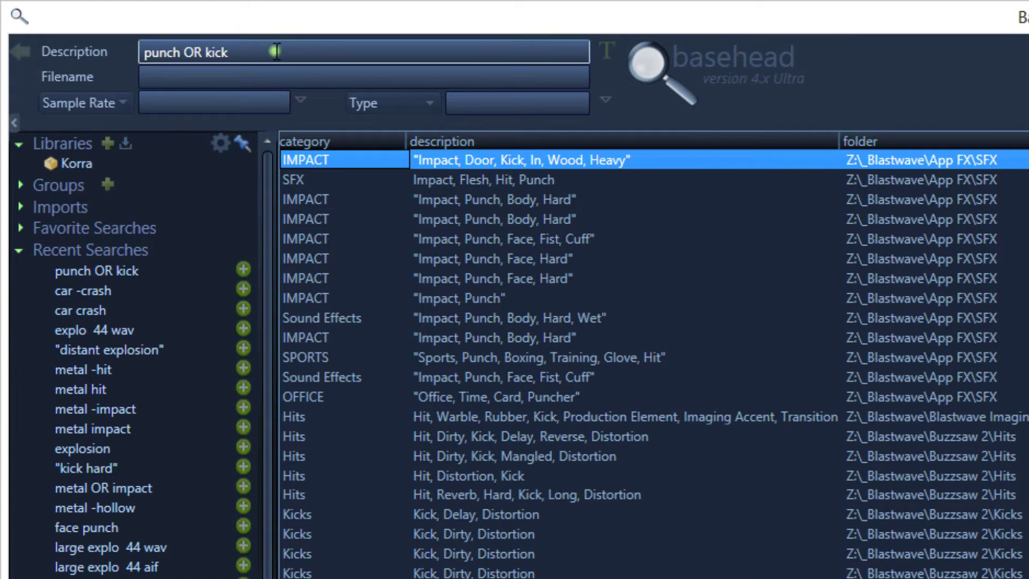
pyautogui.doubleClick(276, 52)
pyautogui.write('"')
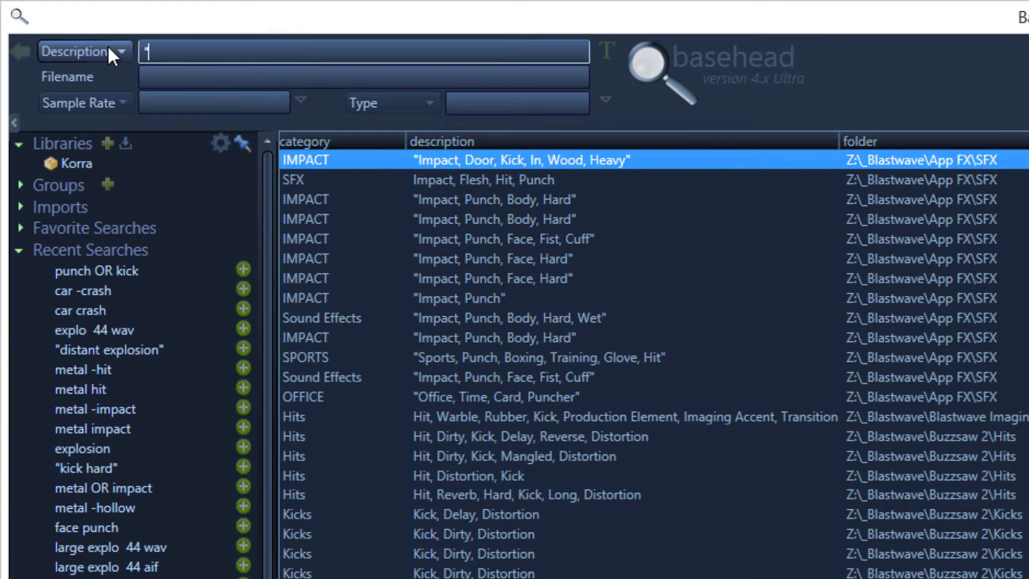
pyautogui.write('distant explos')
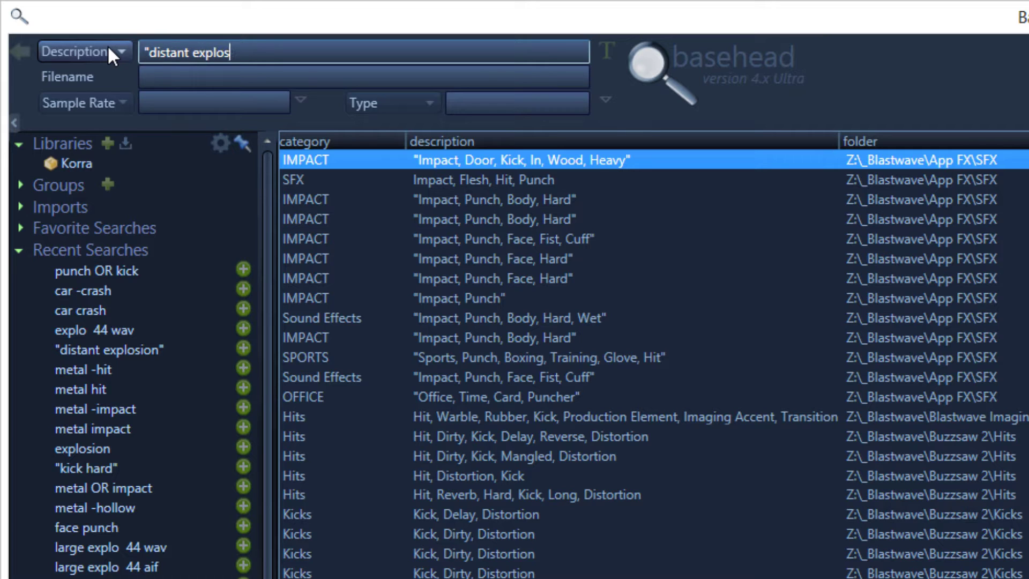
pyautogui.write('ion"')
pyautogui.press('Return')
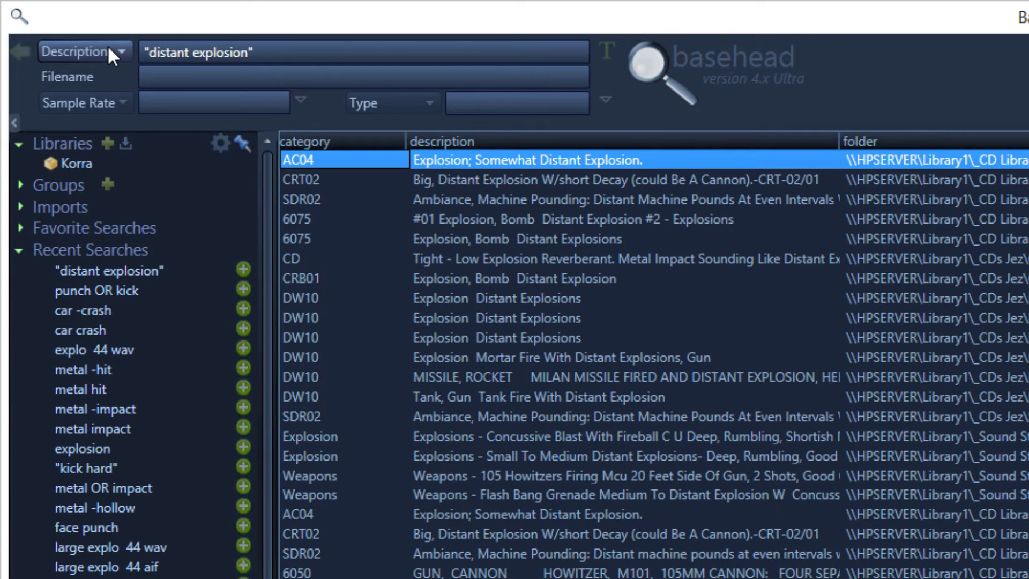
# Step: Search for 'explo' with sample rate 44 and file type wav
pyautogui.tripleClick(303, 53)
pyautogui.press('Delete')
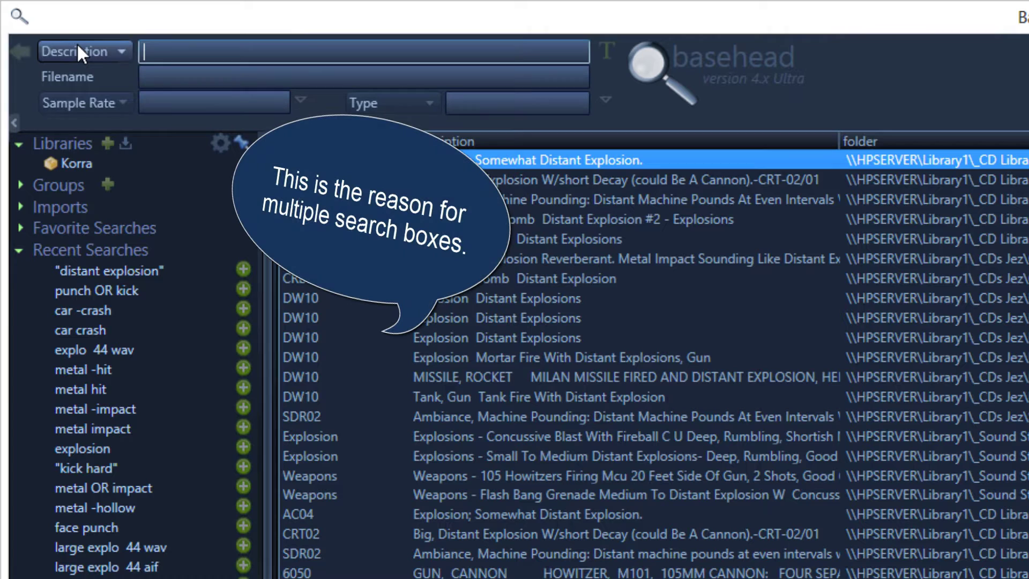
pyautogui.write('explo')
pyautogui.press('Tab')
pyautogui.press('Tab')
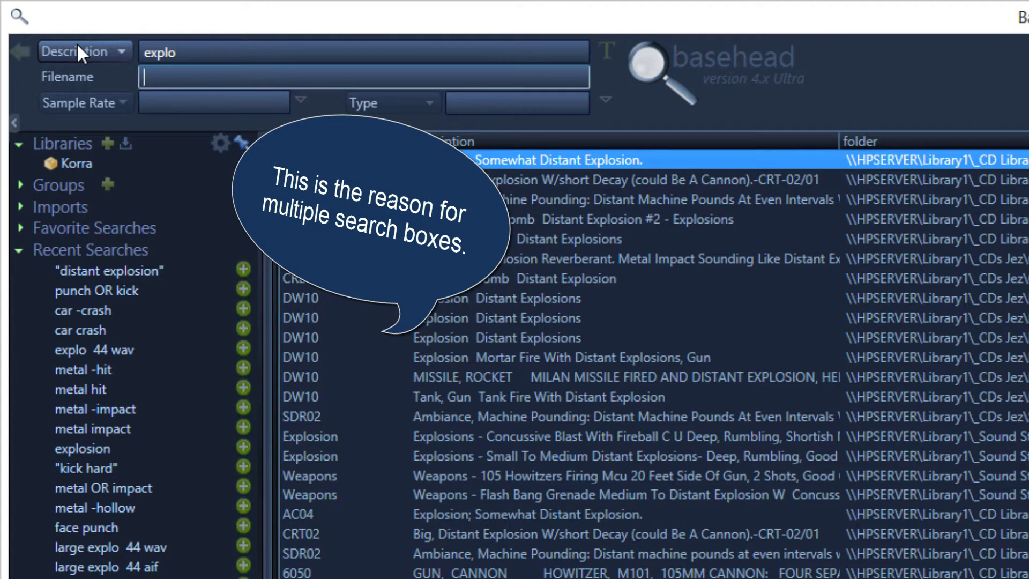
pyautogui.write('44')
pyautogui.press('Tab')
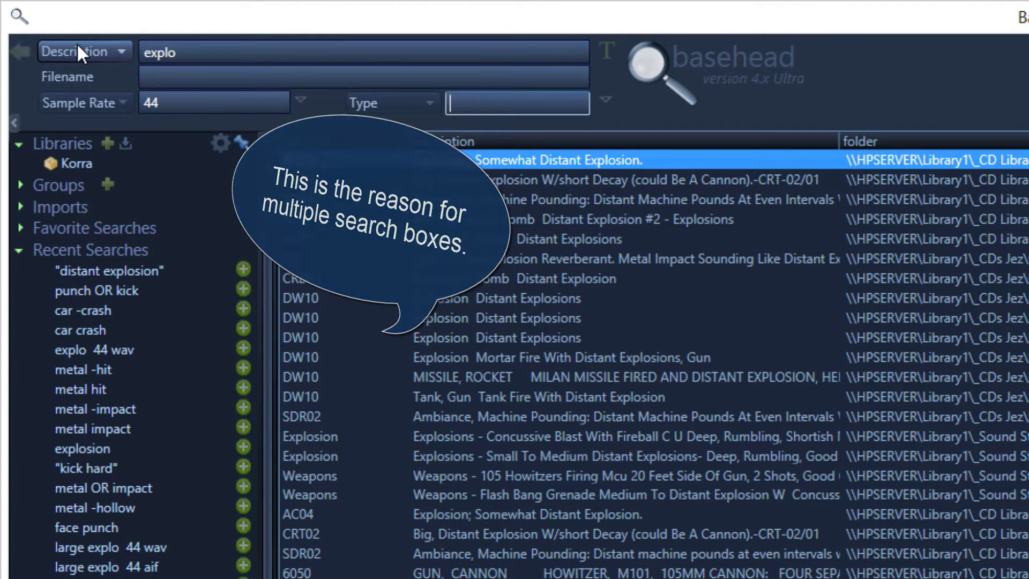
pyautogui.write('wav')
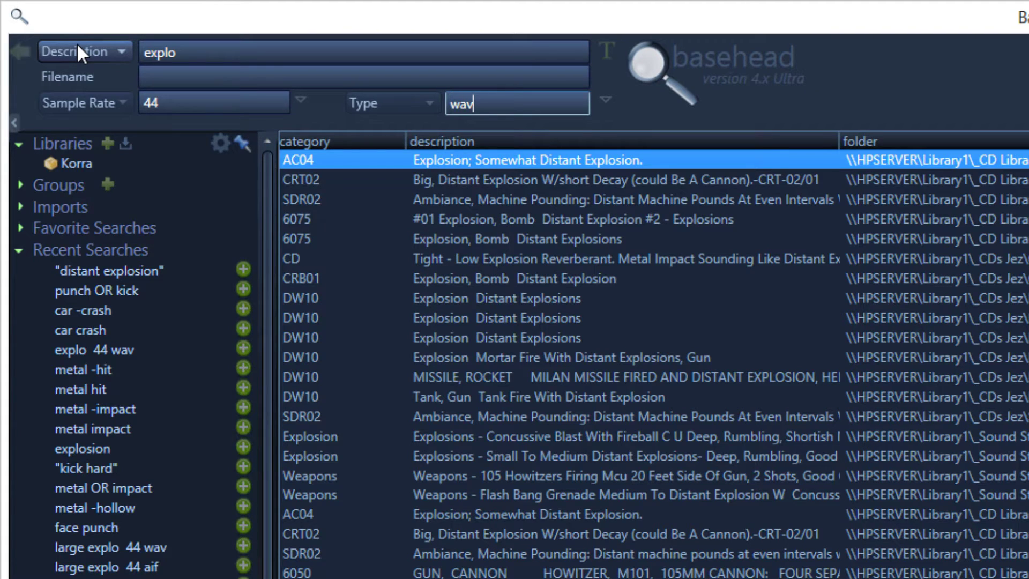
pyautogui.press('Return')
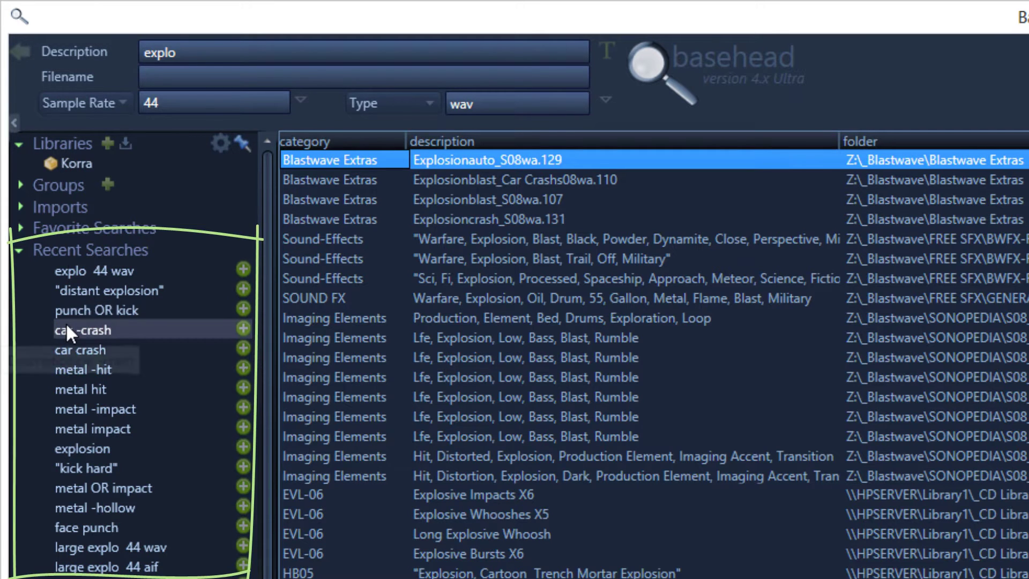
# Step: Step back through previous searches and return to the punch OR kick results
pyautogui.click(24, 53)
pyautogui.click(24, 52)
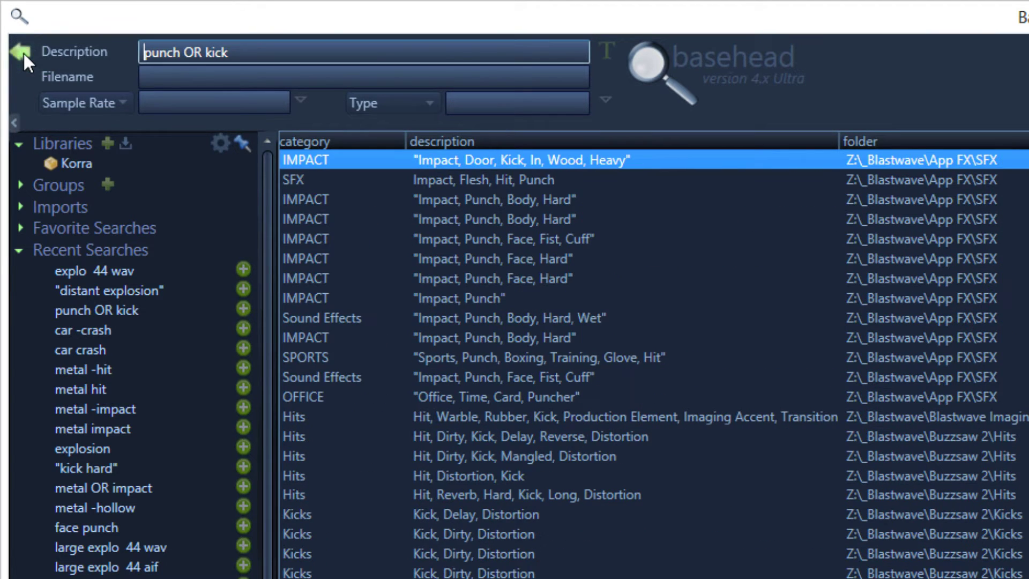
pyautogui.click(24, 52)
pyautogui.click(23, 51)
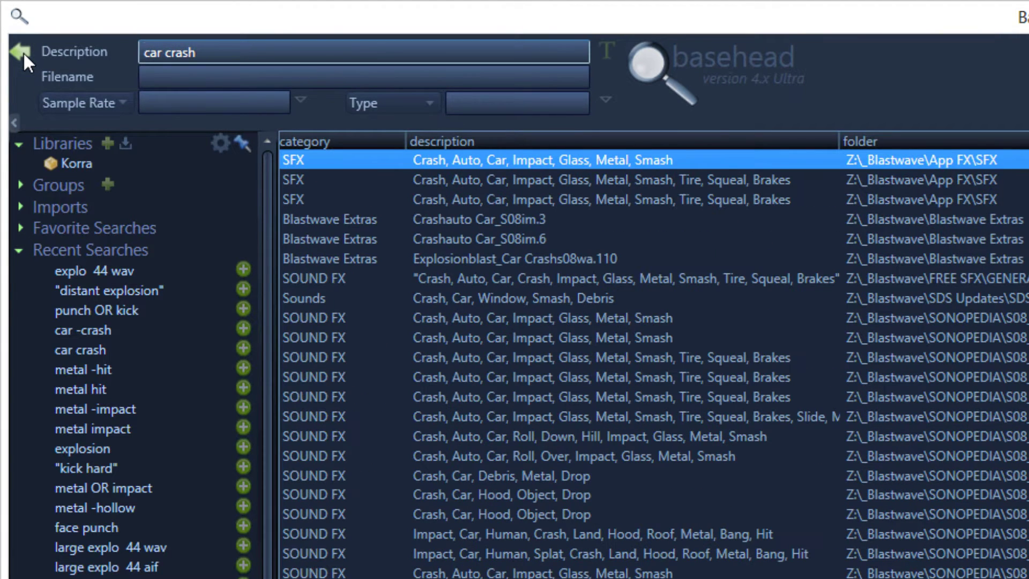
pyautogui.click(24, 52)
pyautogui.click(23, 52)
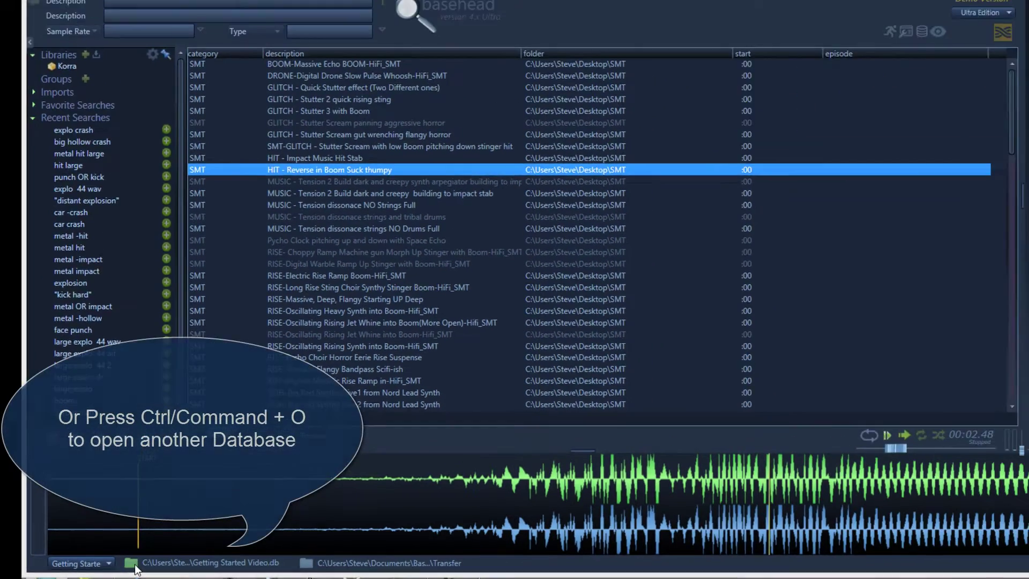
pyautogui.click(138, 559)
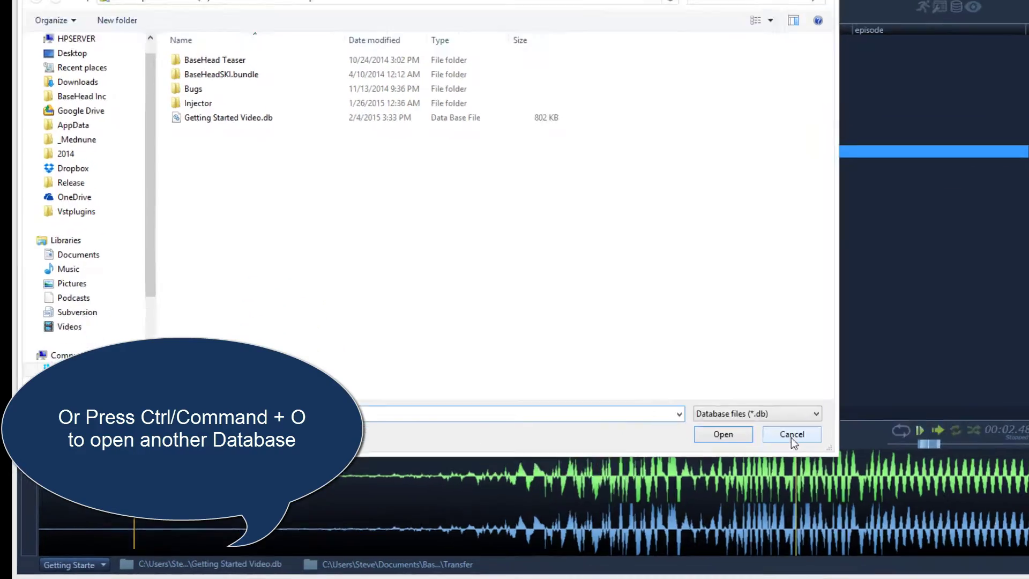
pyautogui.click(706, 451)
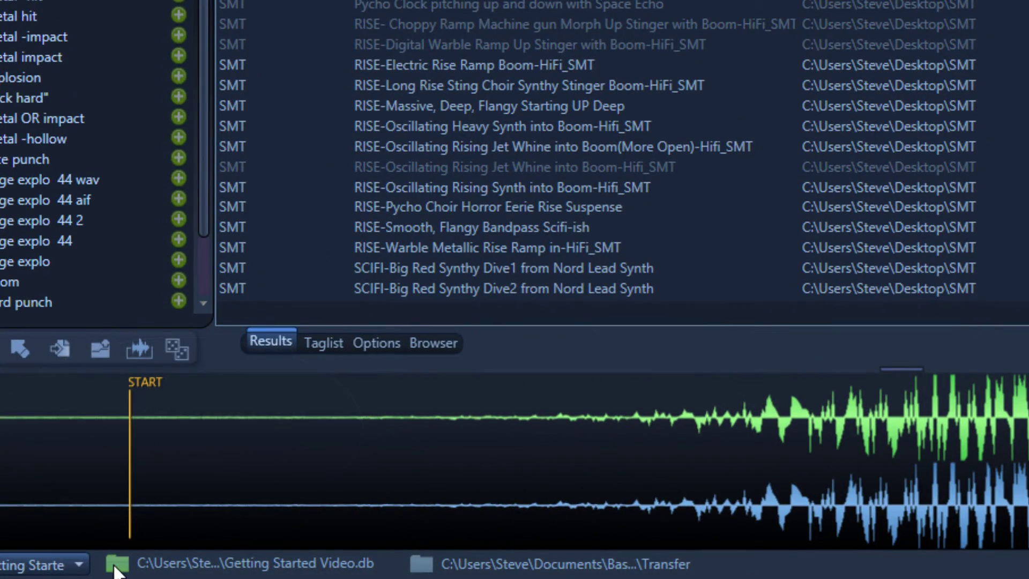
pyautogui.click(114, 567)
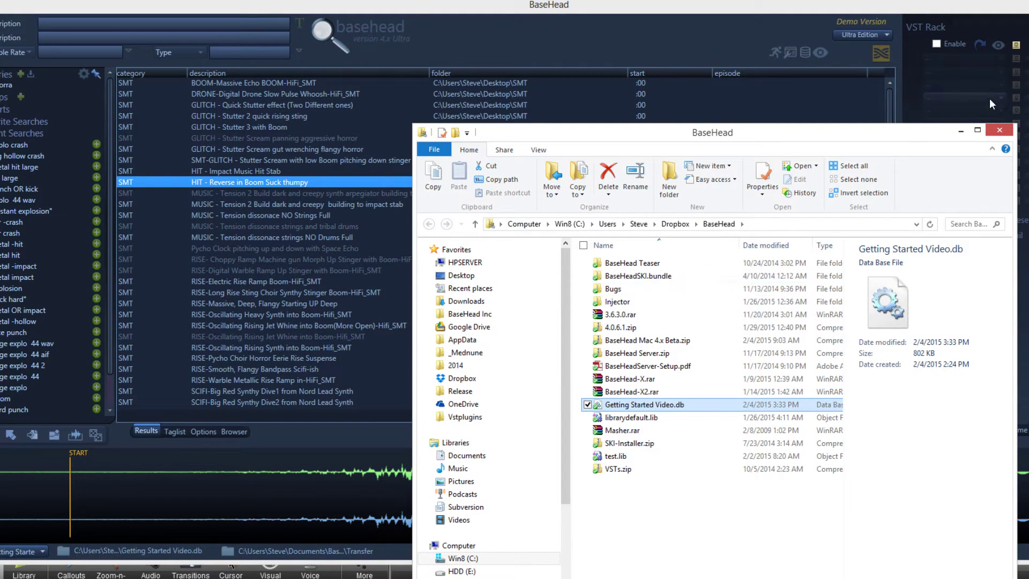
pyautogui.click(999, 134)
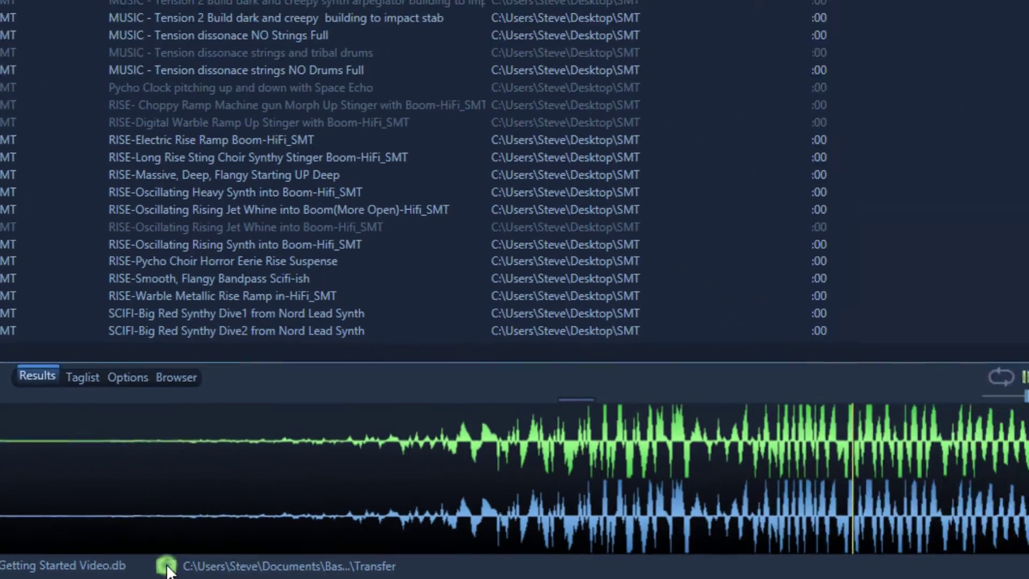
pyautogui.click(166, 567)
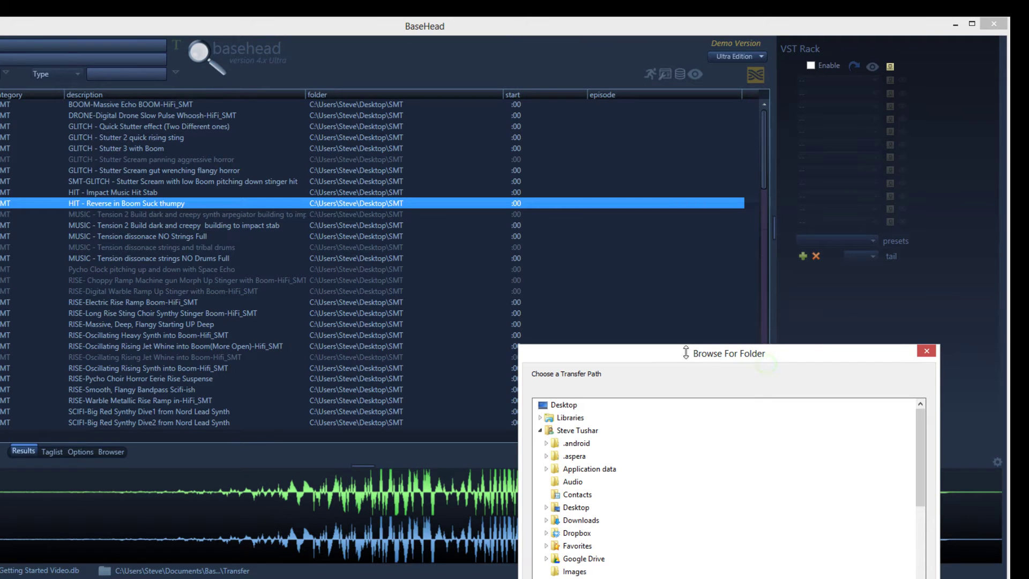
pyautogui.moveTo(686, 352); pyautogui.dragTo(572, 104)
pyautogui.click(785, 506)
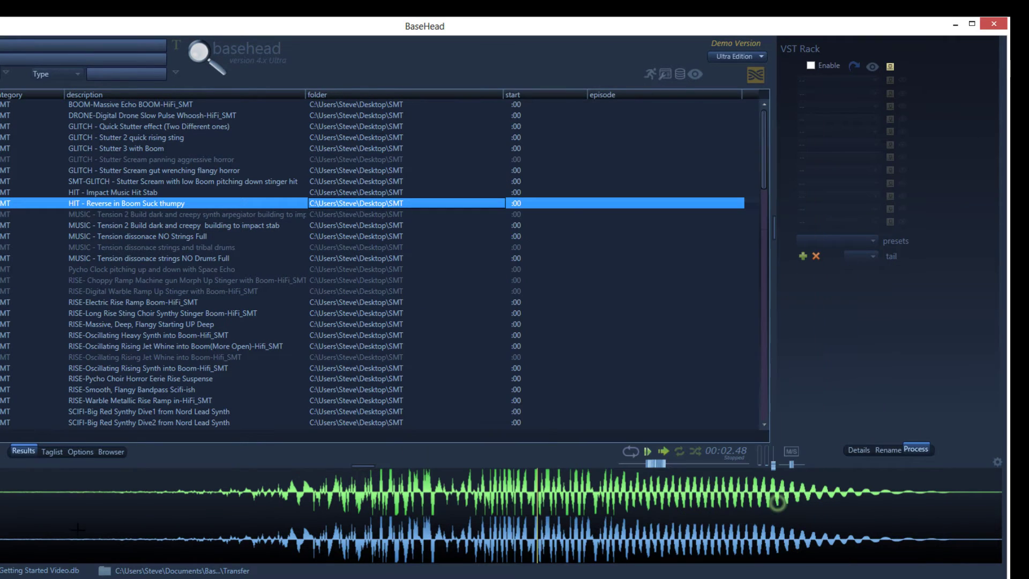
pyautogui.click(105, 571)
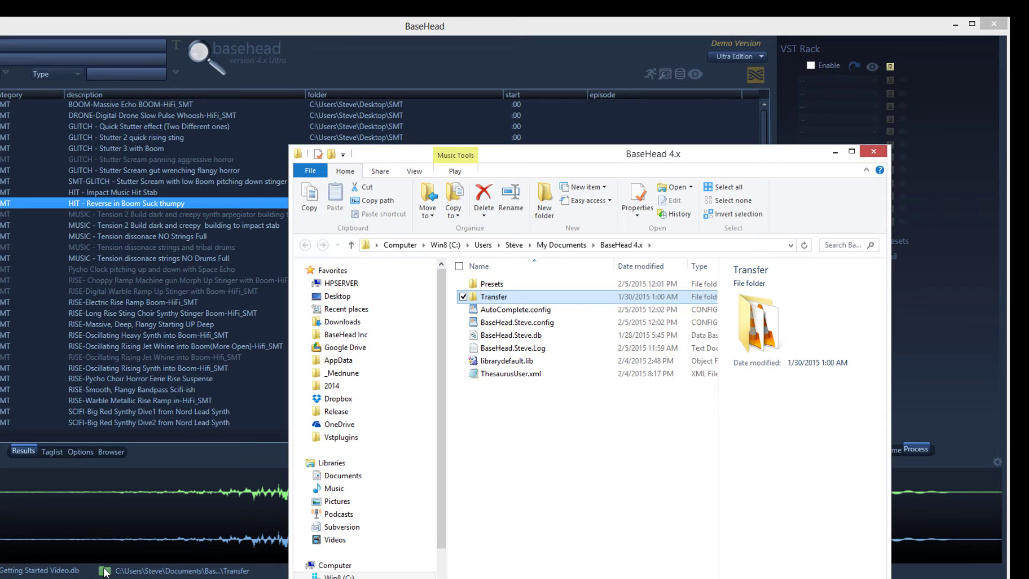
pyautogui.click(873, 151)
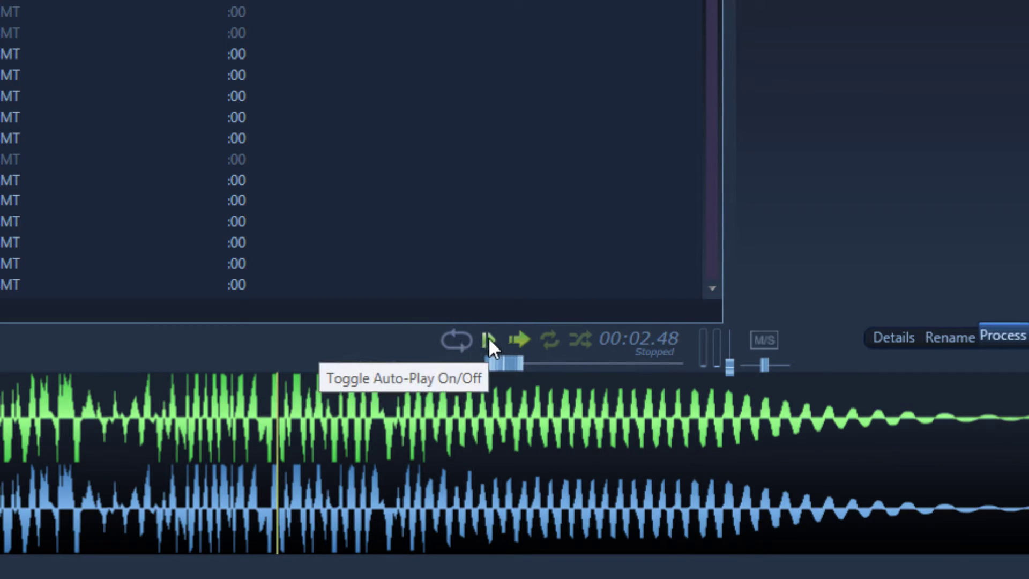
# Step: Toggle reverse preview off again, set preview speed to 60753 Hz and volume to 34%
pyautogui.click(521, 337)
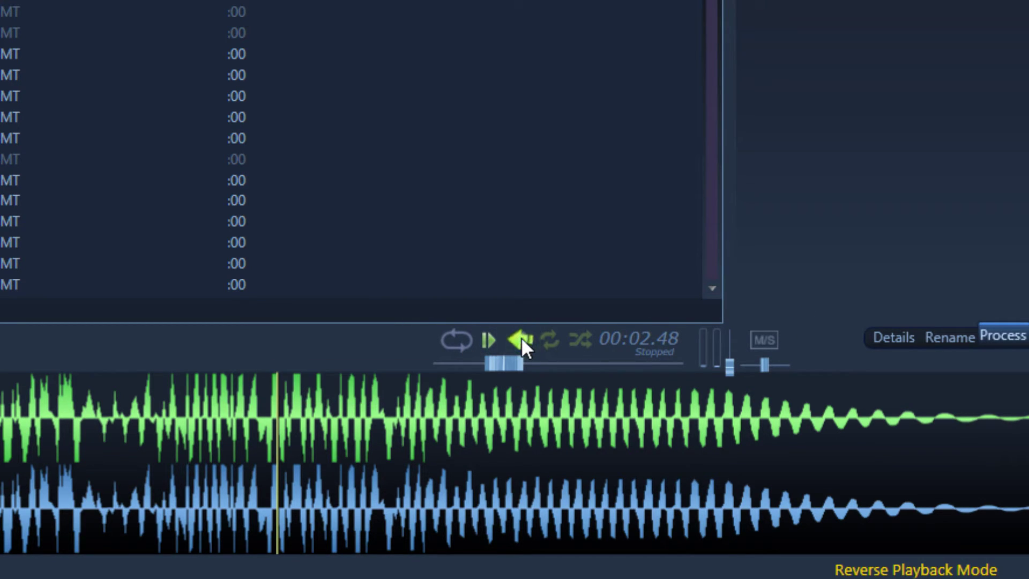
pyautogui.click(521, 337)
pyautogui.moveTo(499, 363); pyautogui.dragTo(521, 368)
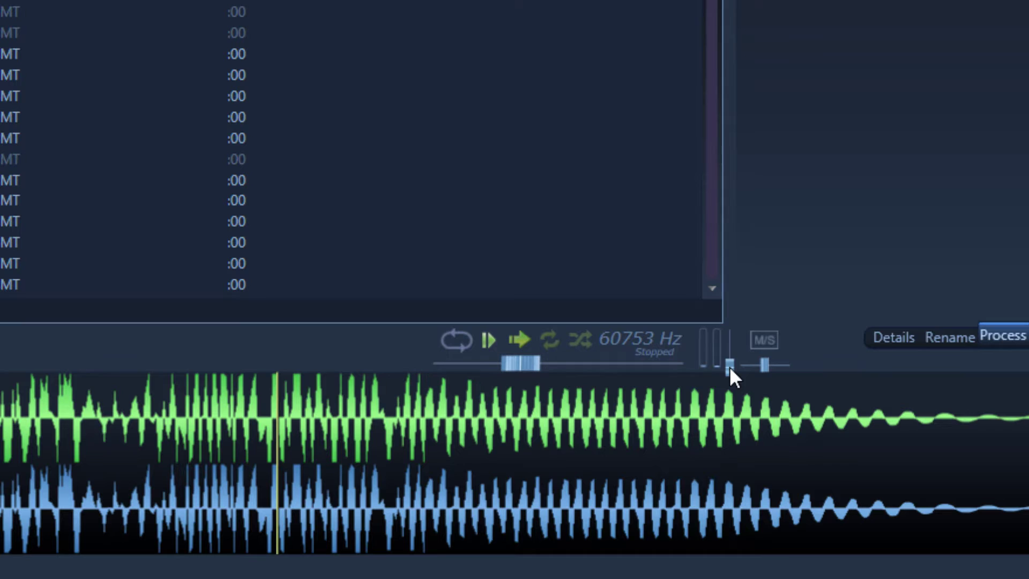
pyautogui.moveTo(728, 365); pyautogui.dragTo(728, 346)
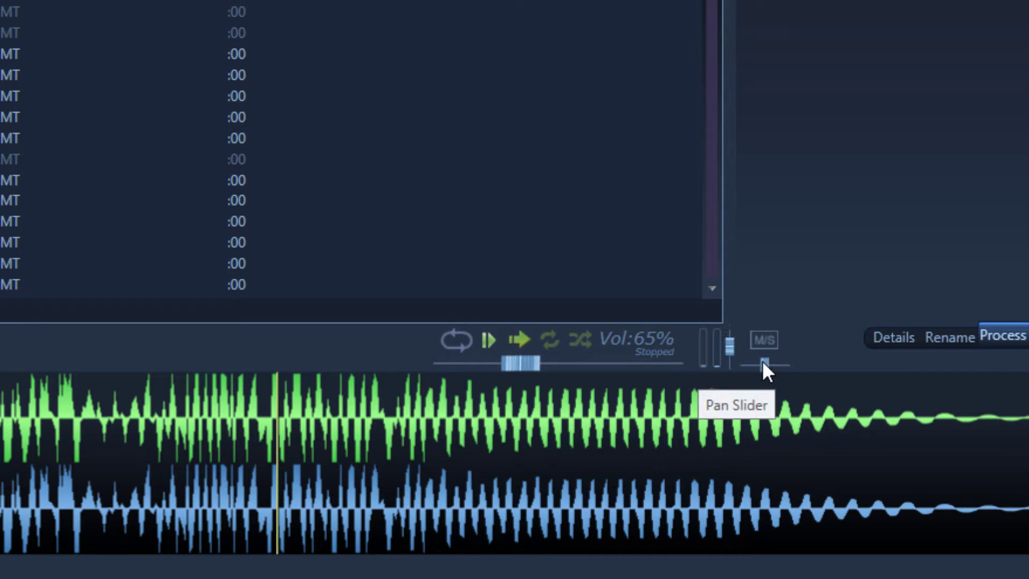
pyautogui.moveTo(728, 344); pyautogui.dragTo(729, 374)
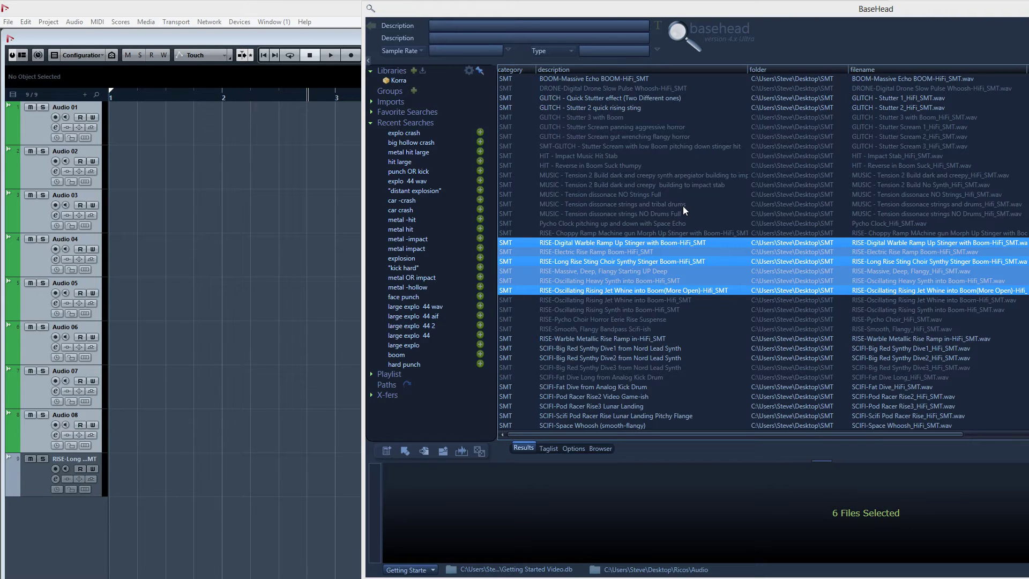
# Step: Spot the Impact Music Hit Stab and six more sounds onto separate tracks, then delete all events
pyautogui.click(663, 156)
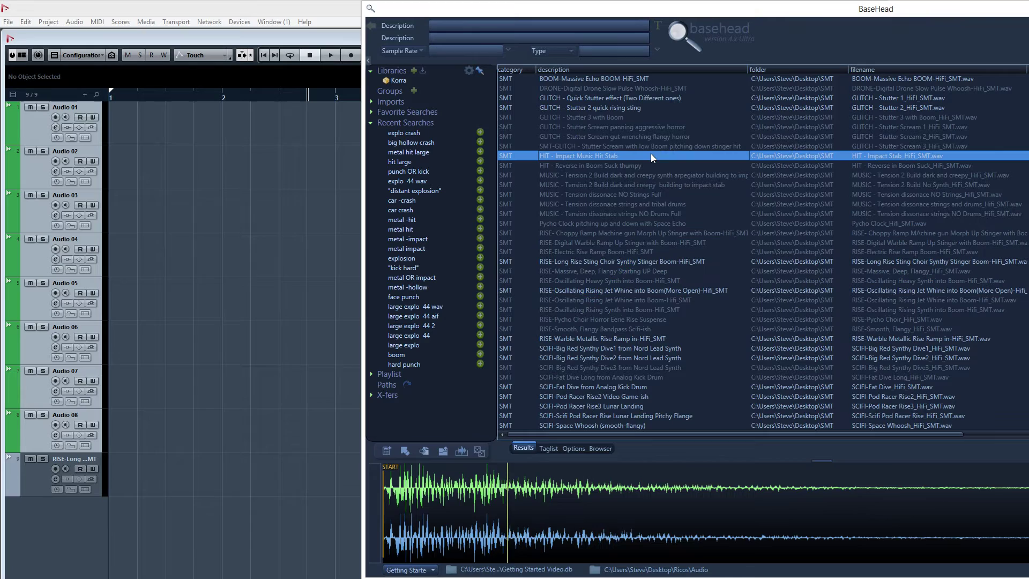
pyautogui.moveTo(651, 153); pyautogui.dragTo(276, 109)
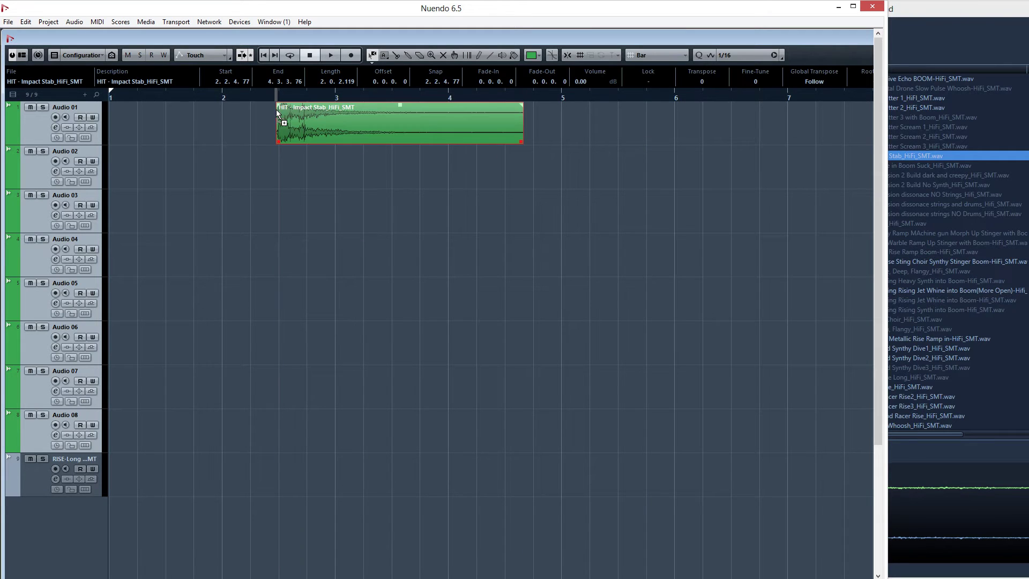
pyautogui.click(905, 66)
pyautogui.click(647, 194)
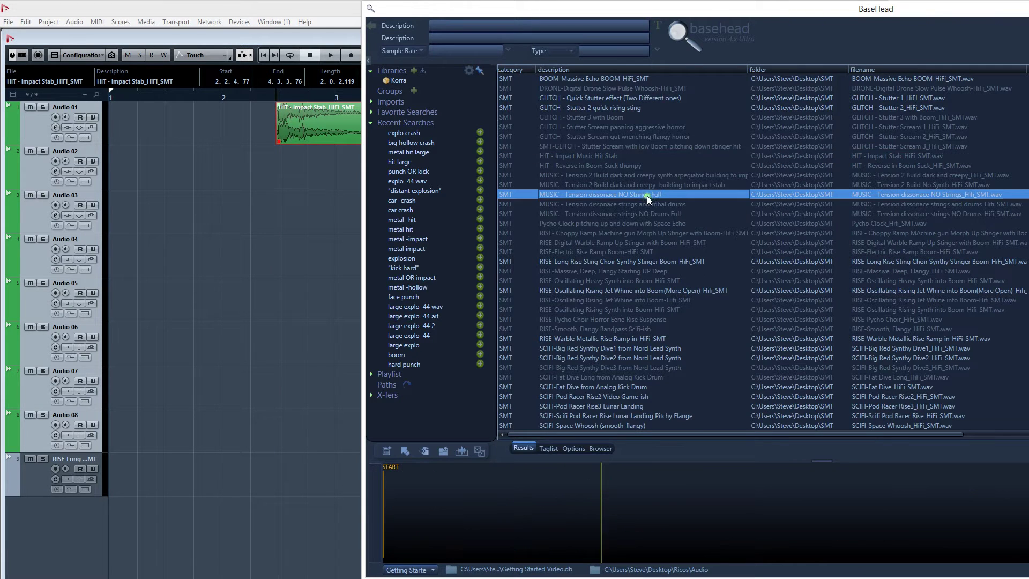
pyautogui.keyDown('shift'); pyautogui.click(640, 242); pyautogui.keyUp('shift')
pyautogui.moveTo(618, 241); pyautogui.dragTo(337, 178)
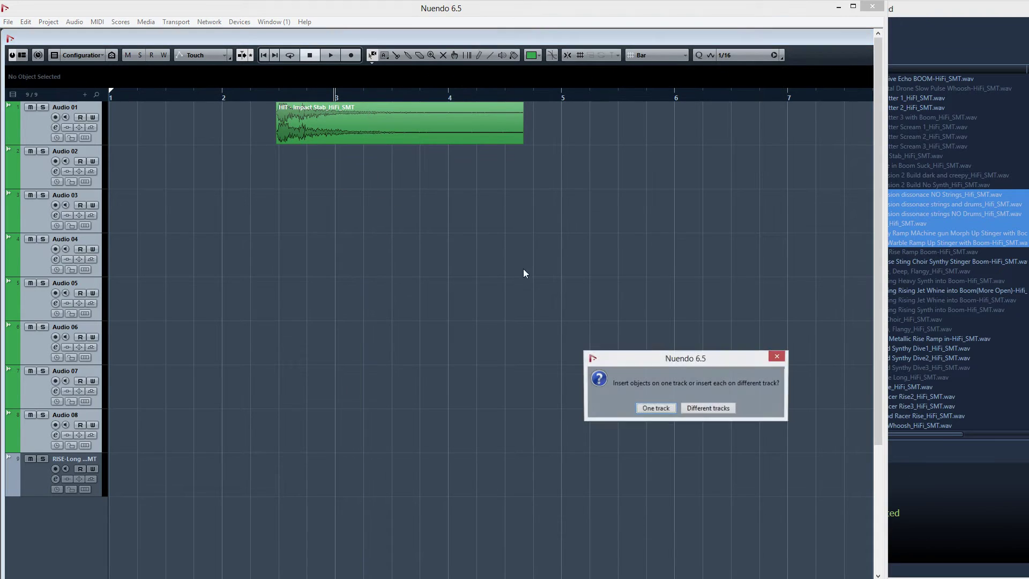
pyautogui.click(707, 409)
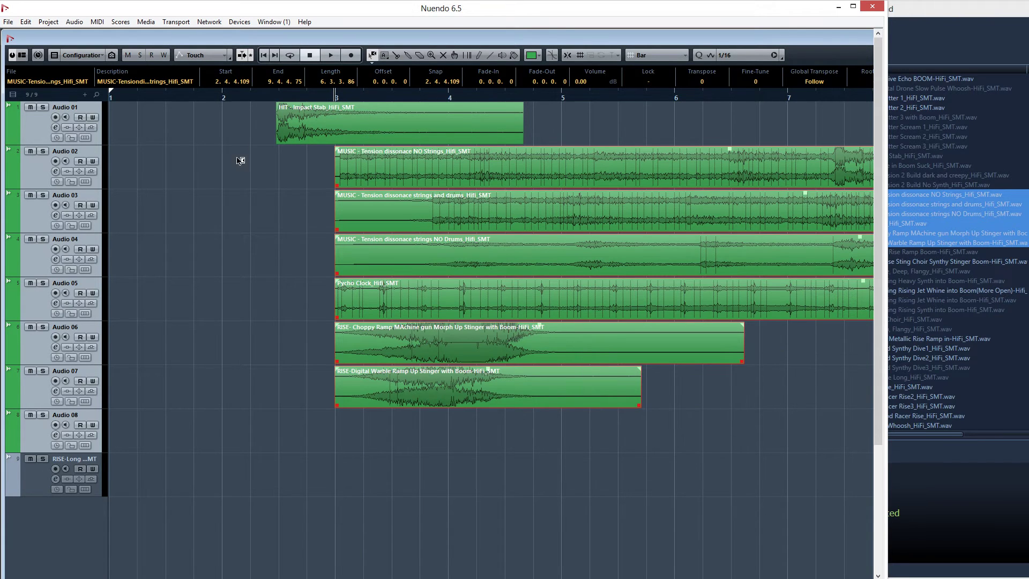
pyautogui.moveTo(247, 123); pyautogui.dragTo(480, 434)
pyautogui.press('Delete')
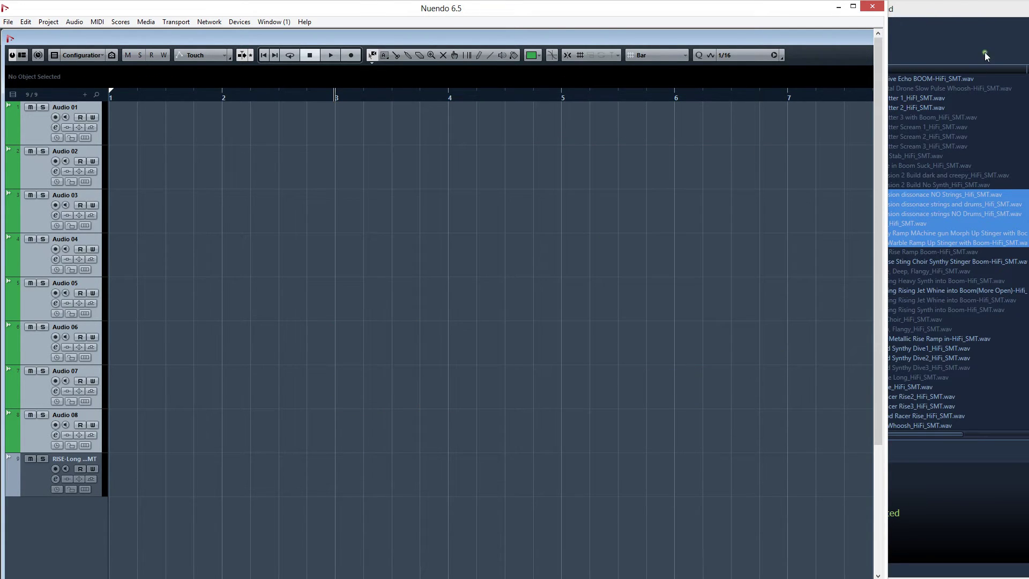
# Step: Spot the Massive, Deep, Flangy rise onto Audio 03 and the Oscillating Rising Synth onto Audio 04
pyautogui.click(985, 53)
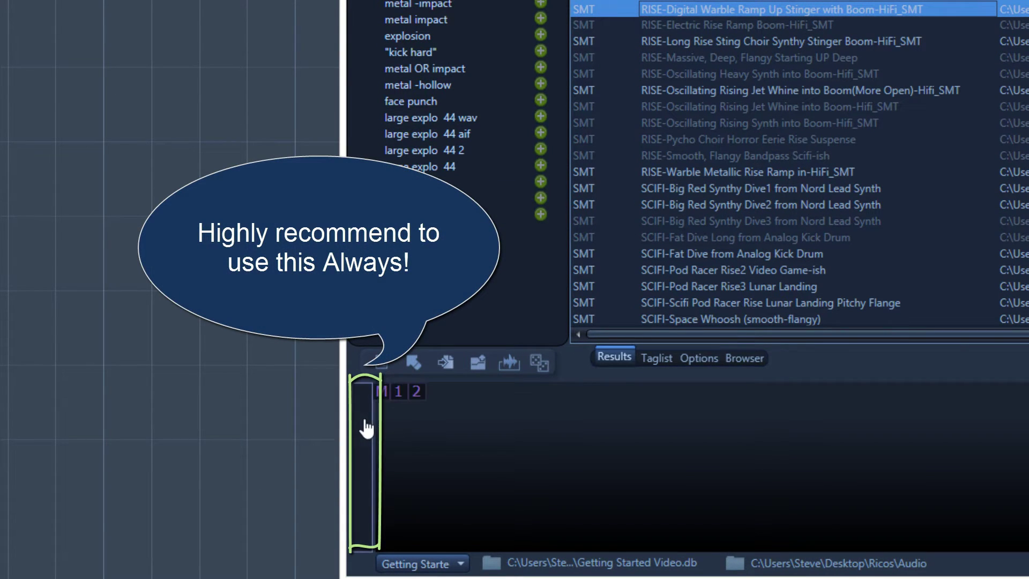
pyautogui.click(847, 57)
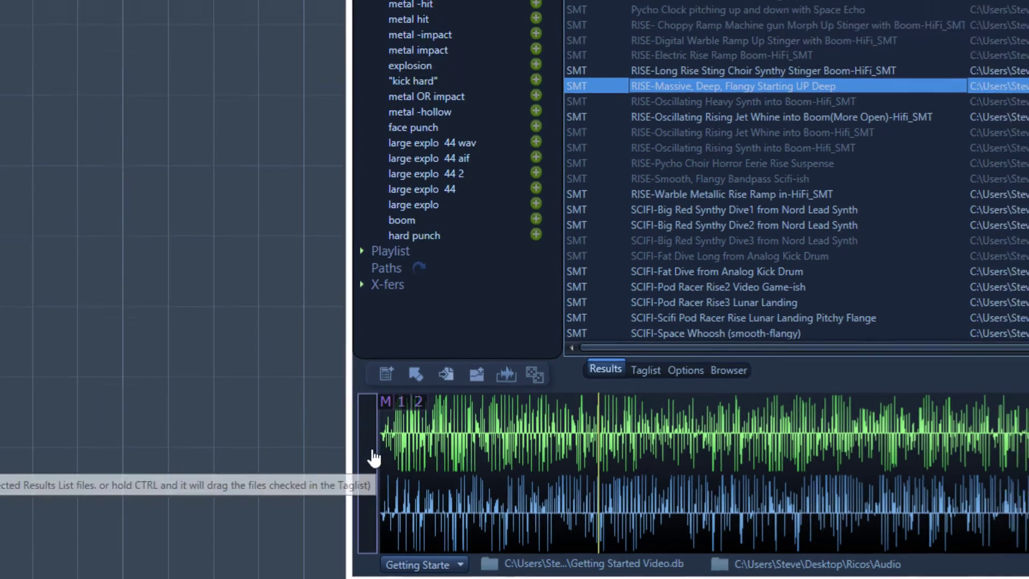
pyautogui.moveTo(365, 466); pyautogui.dragTo(271, 103)
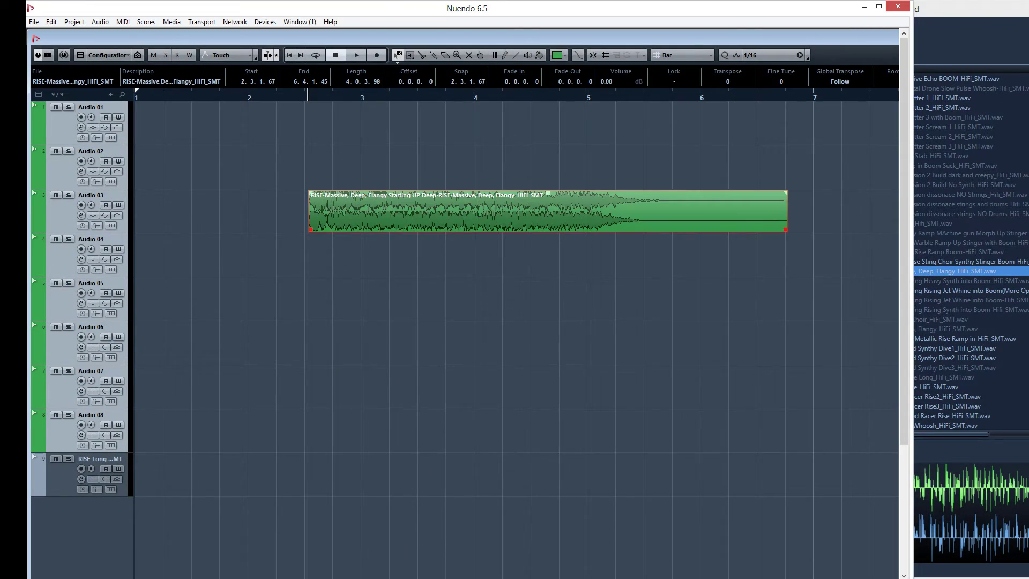
pyautogui.hotkey('alt', 'Tab')
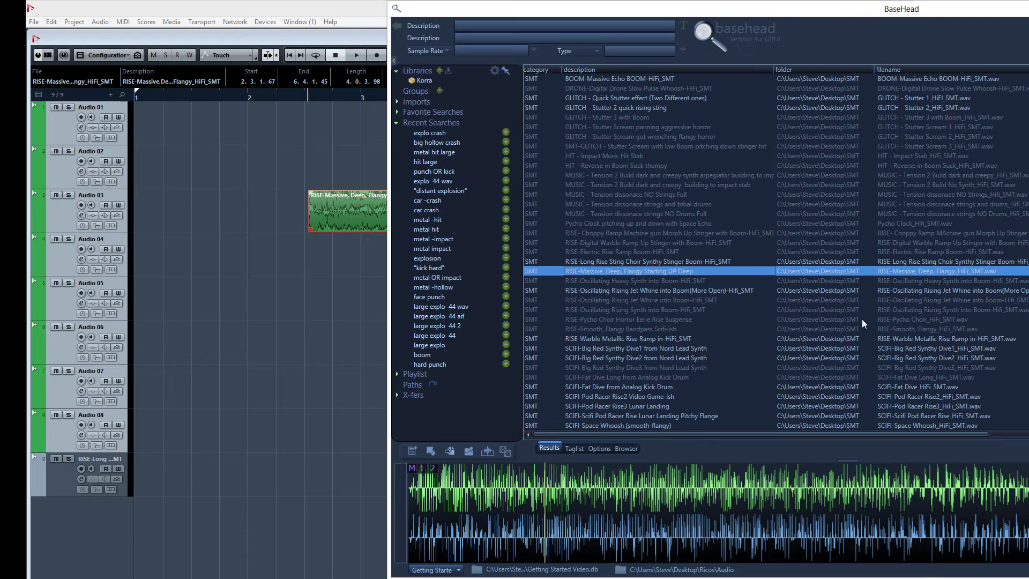
pyautogui.click(718, 311)
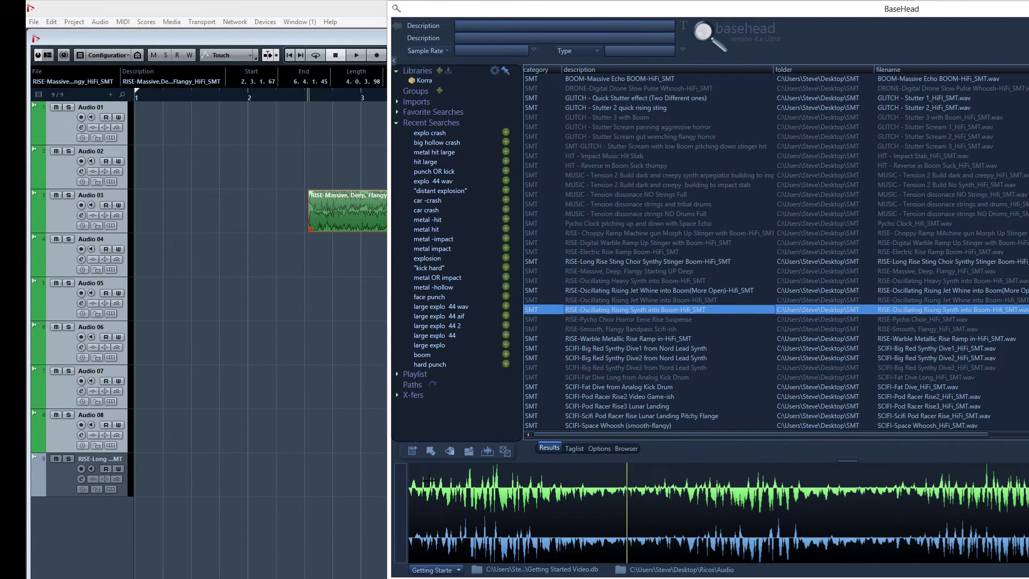
pyautogui.moveTo(410, 470); pyautogui.dragTo(323, 256)
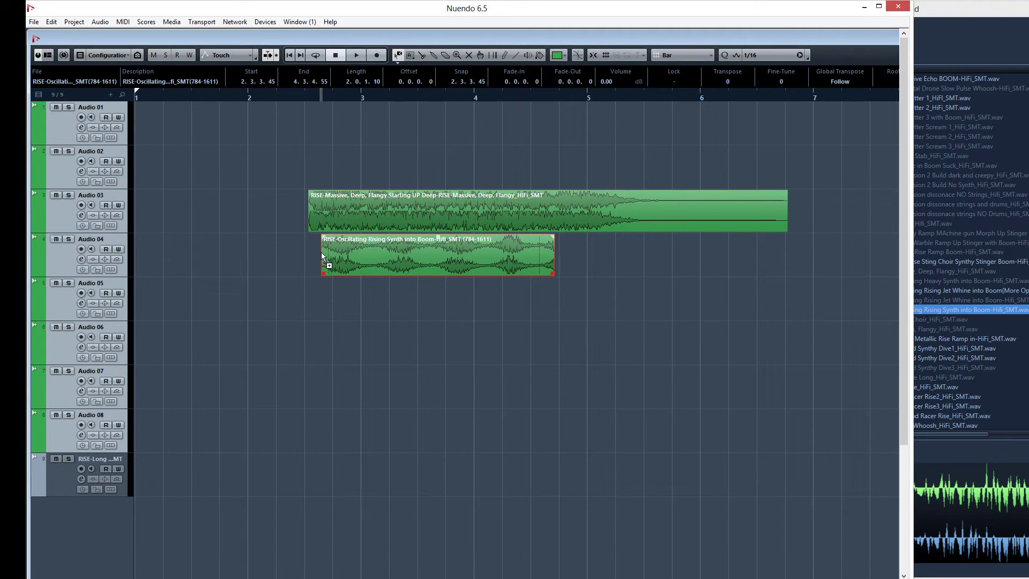
# Step: Mark a waveform section and zoom in and out, including on the SCIFI-Big Red Synthy Dive1 sound
pyautogui.click(979, 51)
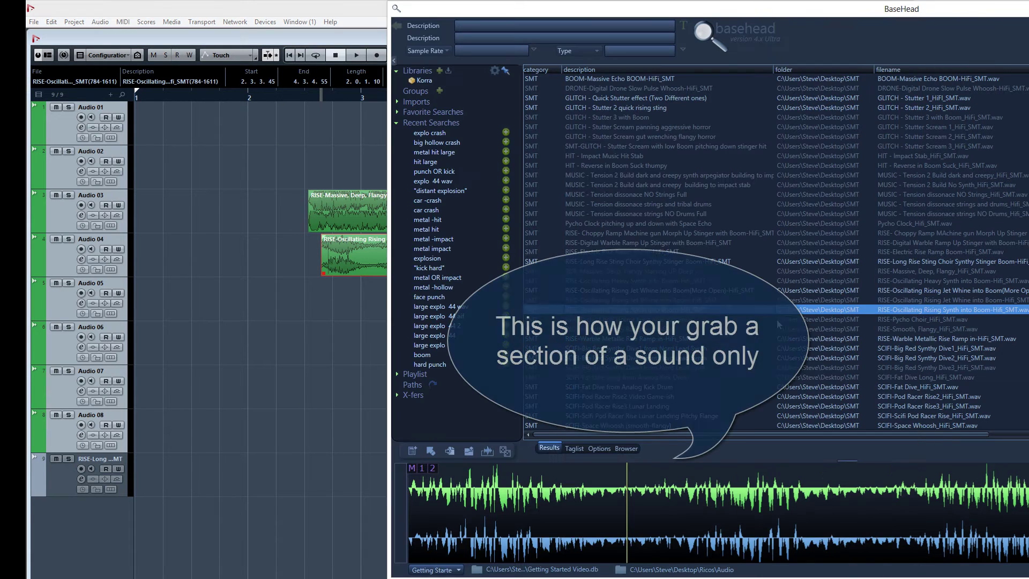
pyautogui.moveTo(651, 501); pyautogui.dragTo(1028, 501)
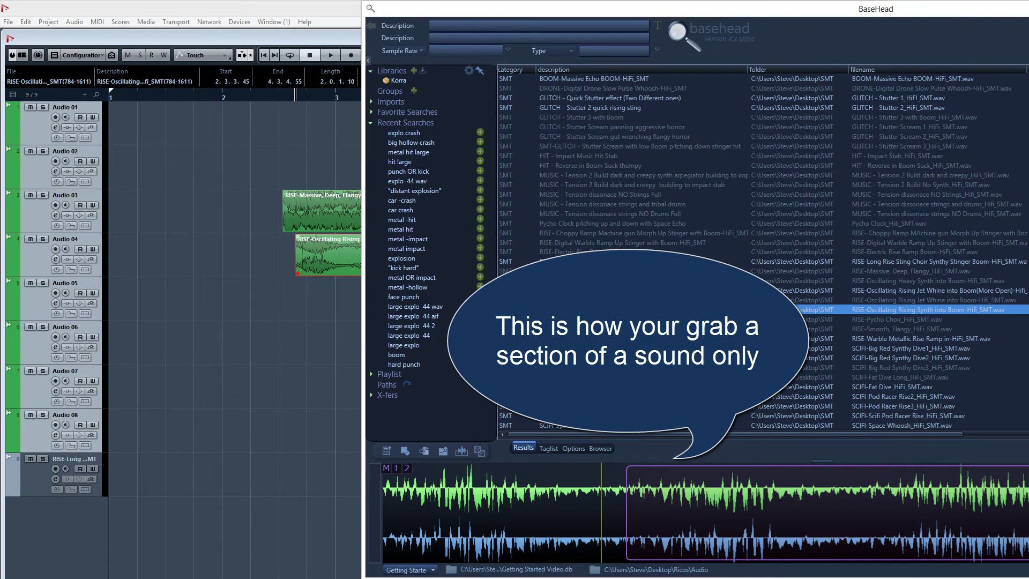
pyautogui.press('z')
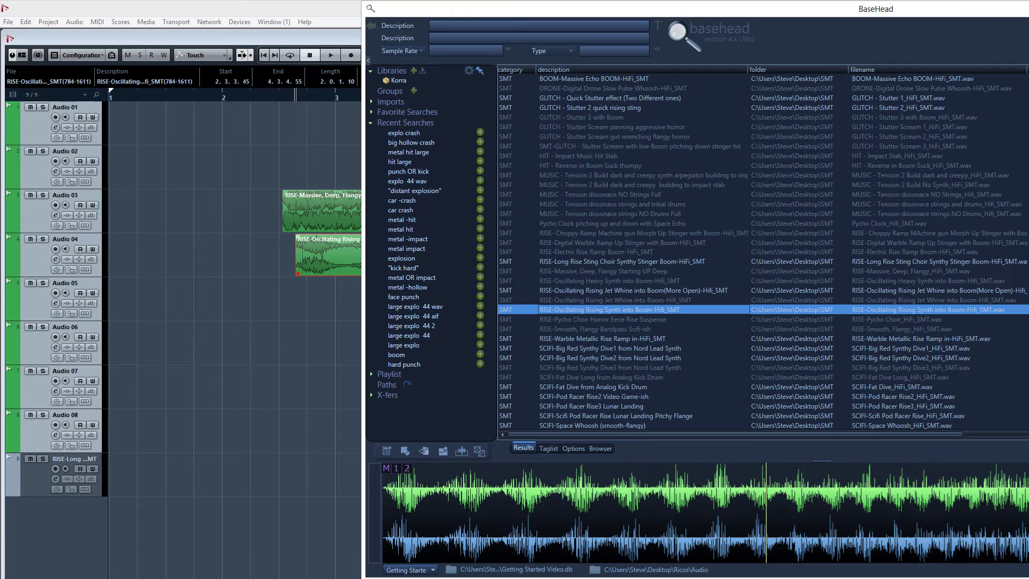
pyautogui.click(684, 348)
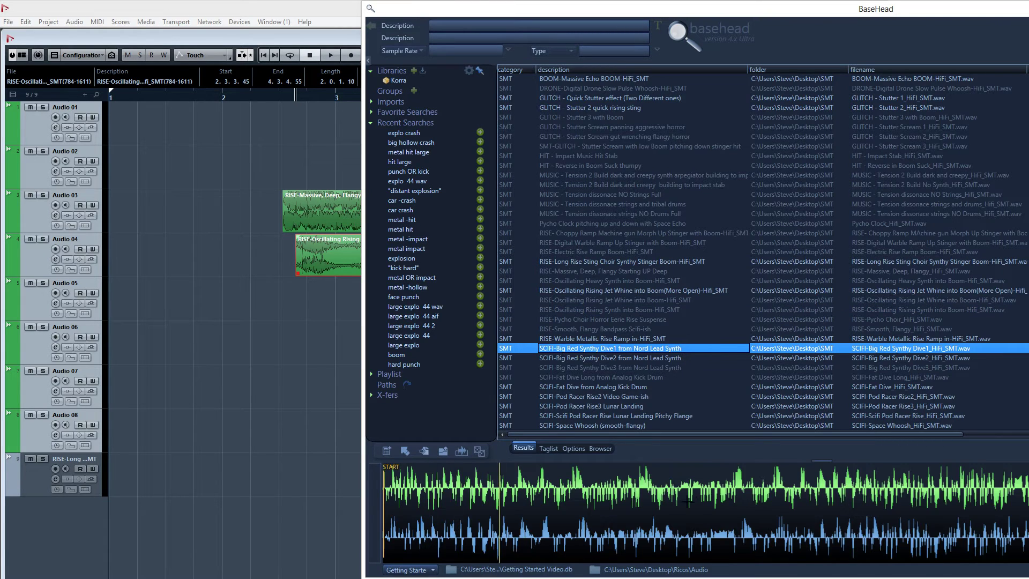
pyautogui.moveTo(686, 471); pyautogui.dragTo(896, 561)
pyautogui.moveTo(630, 466); pyautogui.dragTo(799, 561)
pyautogui.click(764, 518)
pyautogui.click(900, 527)
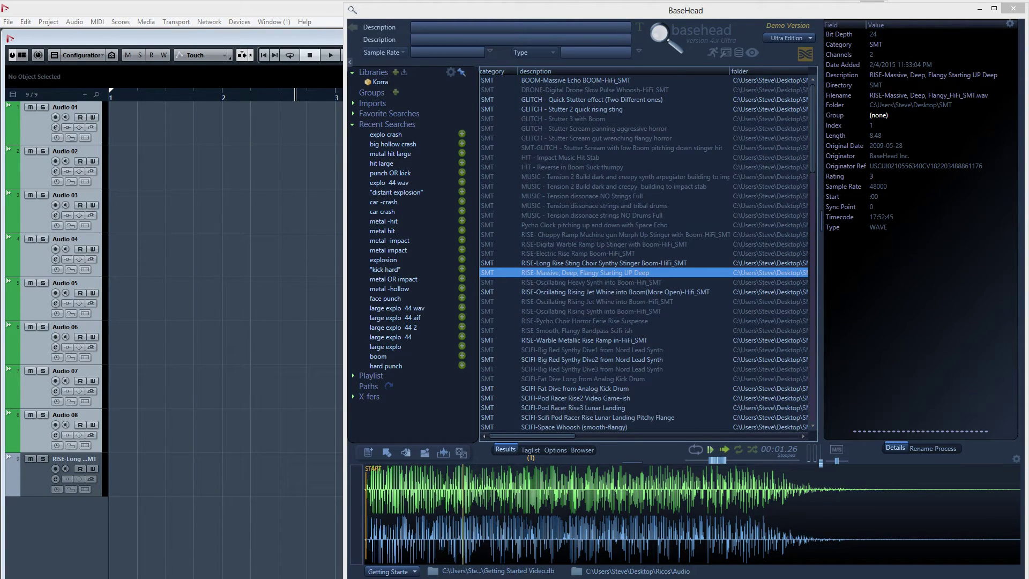
# Step: Preview the Stutter 2 rising sting, then tag Stutter Scream with low Boom and Pycho Clock
pyautogui.click(584, 108)
pyautogui.click(581, 144)
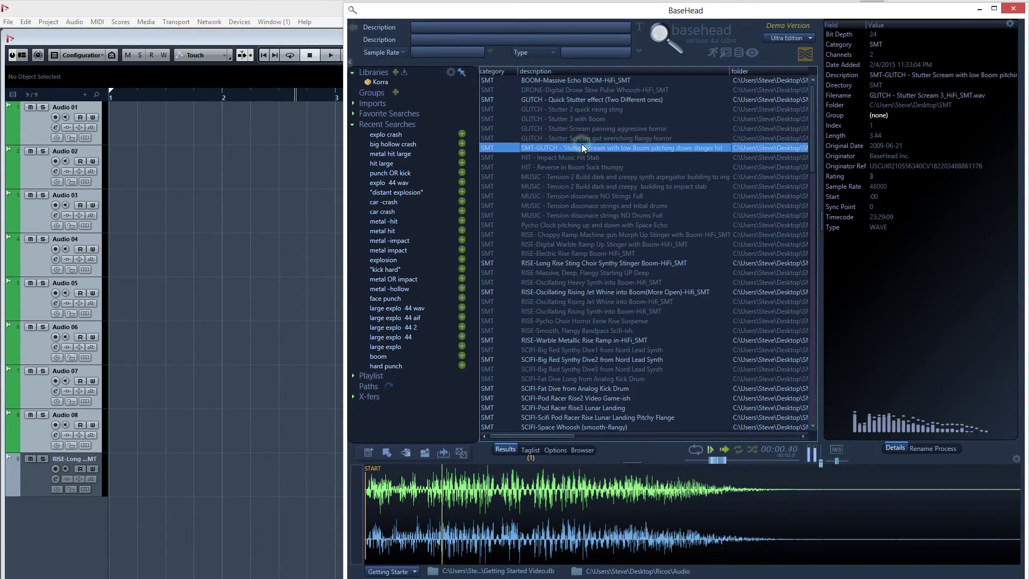
pyautogui.click(577, 223)
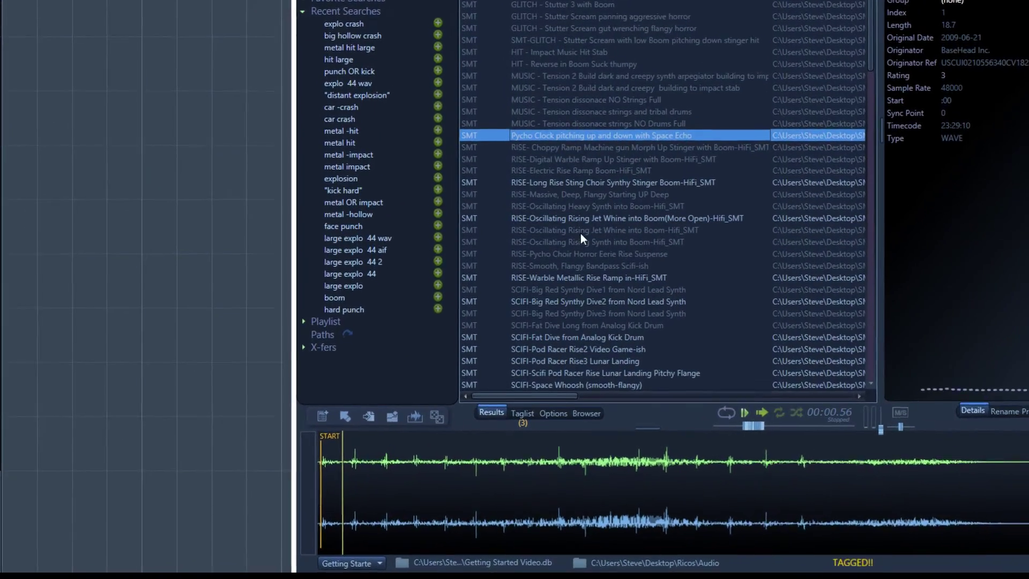
# Step: Tag Rising Jet Whine and Dive1 through Fat Dive, then spot the taglist into Nuendo on different tracks
pyautogui.click(580, 262)
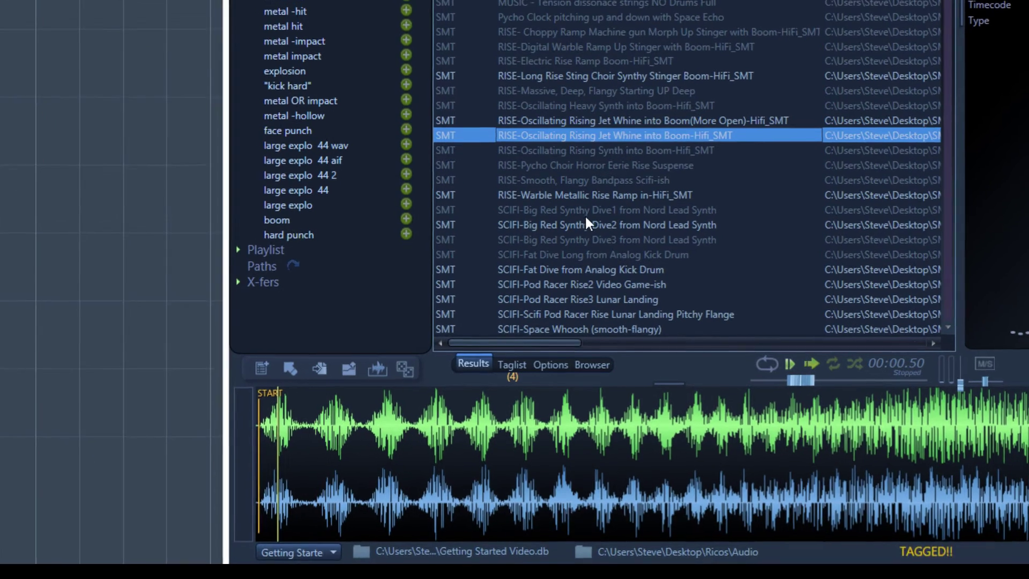
pyautogui.click(586, 216)
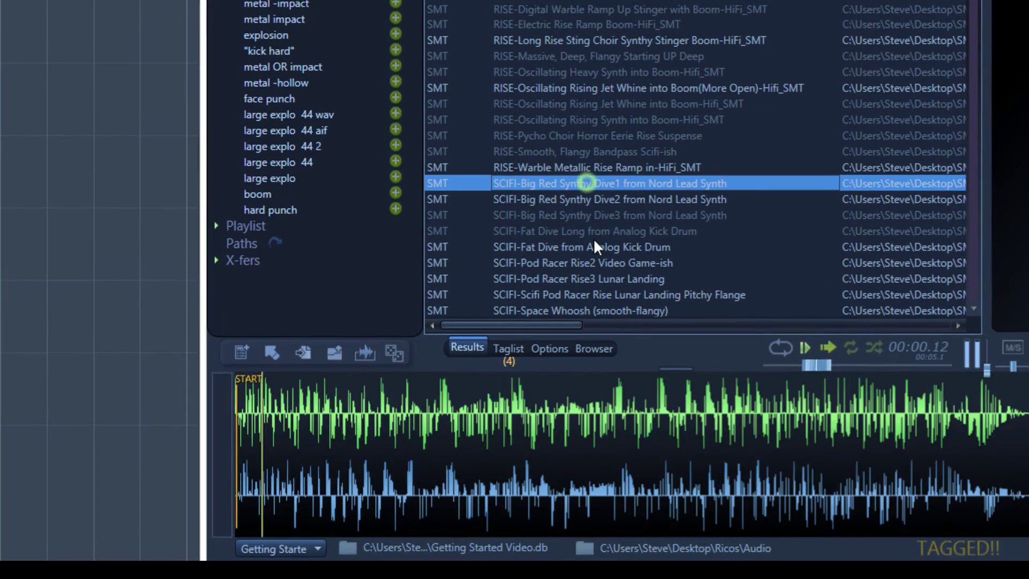
pyautogui.keyDown('shift'); pyautogui.click(592, 269); pyautogui.keyUp('shift')
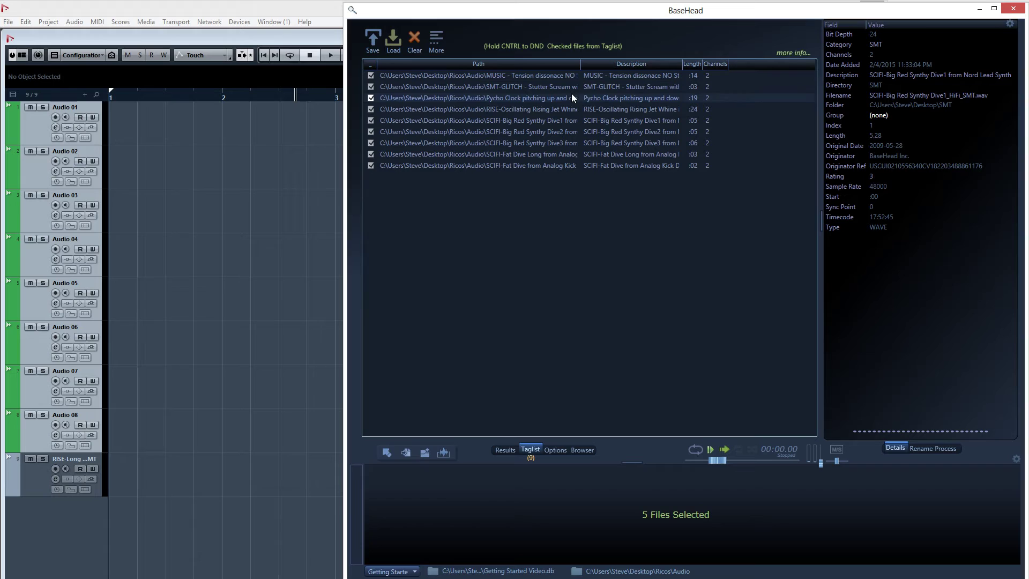
pyautogui.moveTo(571, 96); pyautogui.dragTo(408, 505)
pyautogui.click(708, 408)
# Step: Delete the nine spotted clips in Nuendo and return to BaseHead's search results
pyautogui.press('Delete')
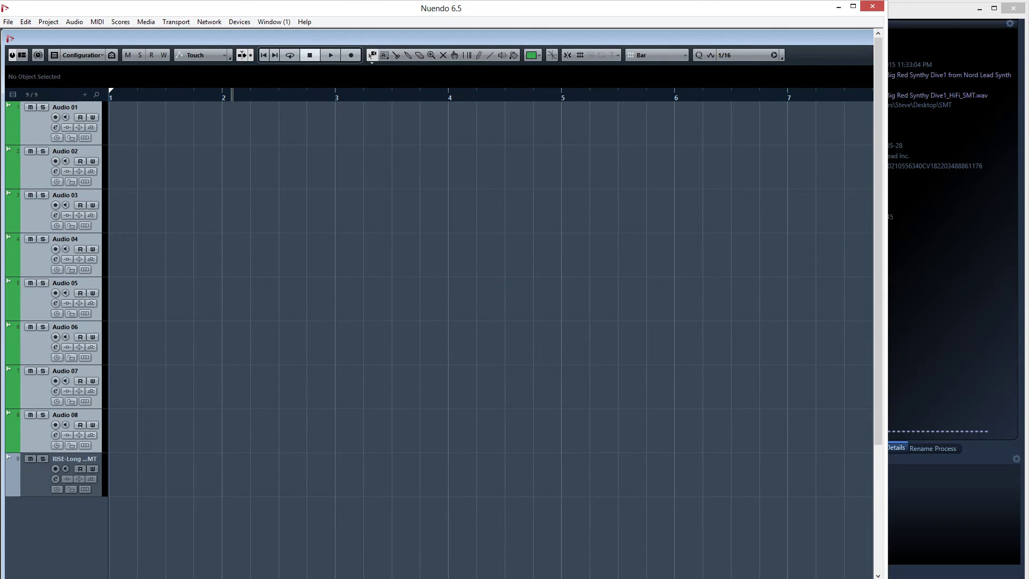
pyautogui.click(949, 24)
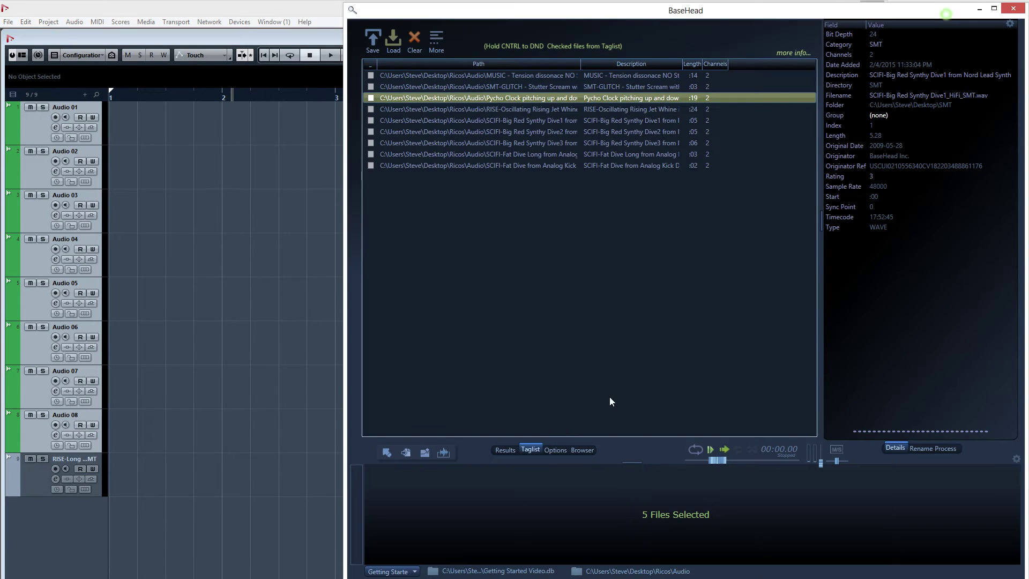
pyautogui.click(504, 450)
# Step: Tag Pod Racer Rise Lunar Landing, Air Whoosh 1, SMT 3 Stinger, Flangy rise and Warble Metallic Rise, then spot them on separate tracks
pyautogui.scroll(-2, 595, 295)
pyautogui.click(589, 303)
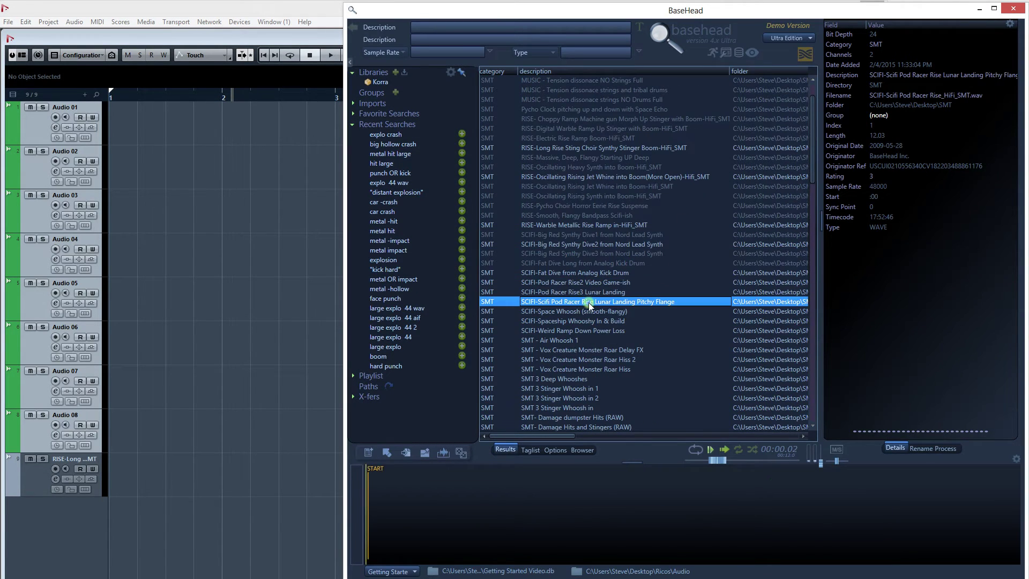
pyautogui.click(579, 340)
pyautogui.click(571, 390)
pyautogui.click(567, 158)
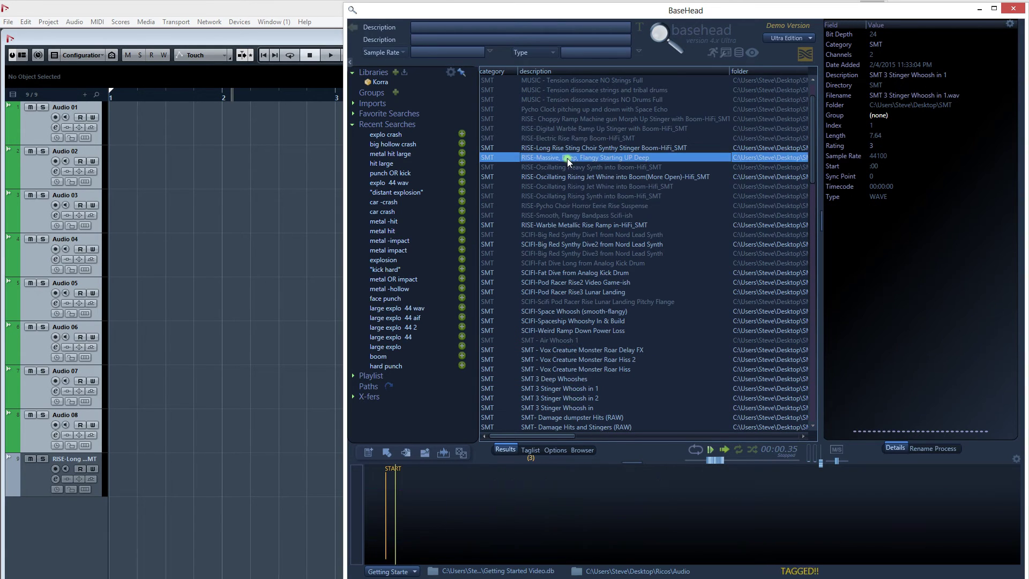
pyautogui.click(578, 226)
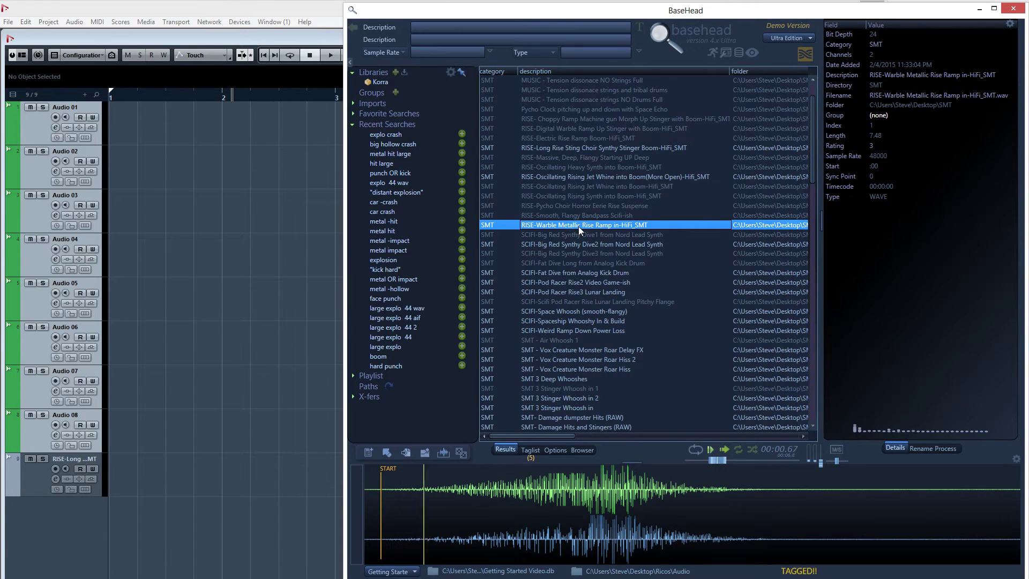
pyautogui.press('space')
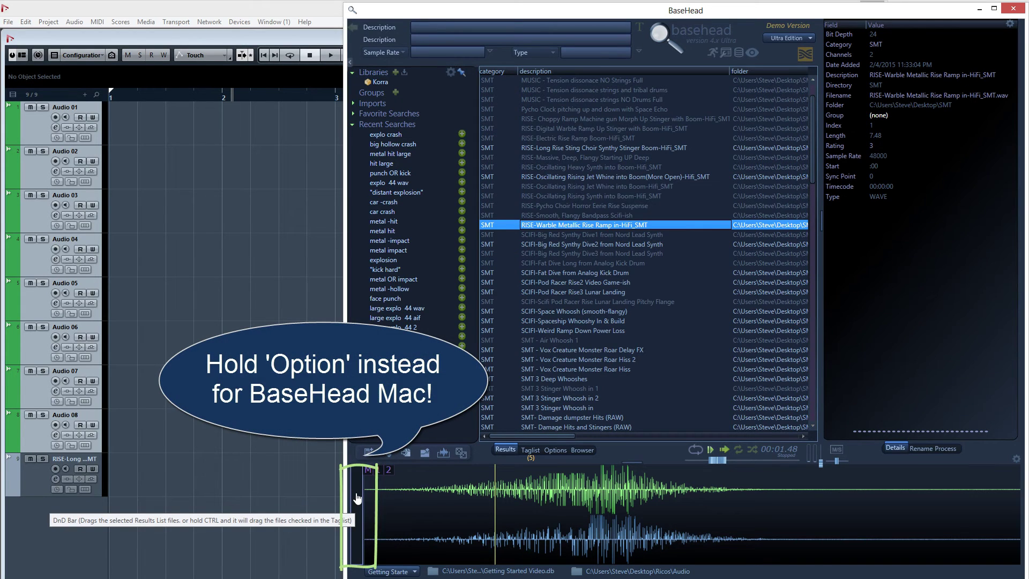
pyautogui.moveTo(357, 498); pyautogui.dragTo(200, 152)
pyautogui.click(715, 409)
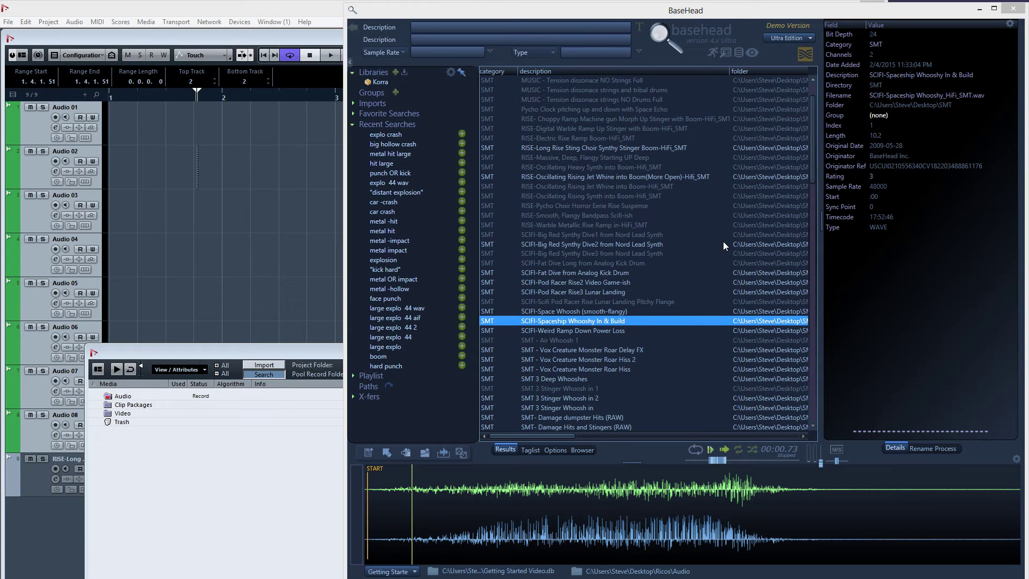
# Step: Set the target application to Nuendo 6.5 in the program settings
pyautogui.click(556, 449)
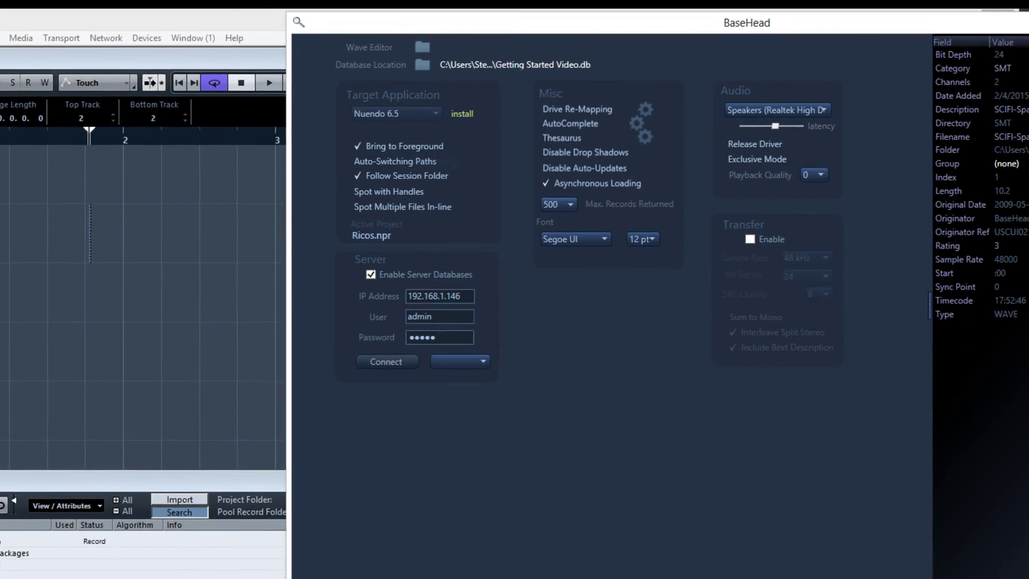
pyautogui.click(420, 115)
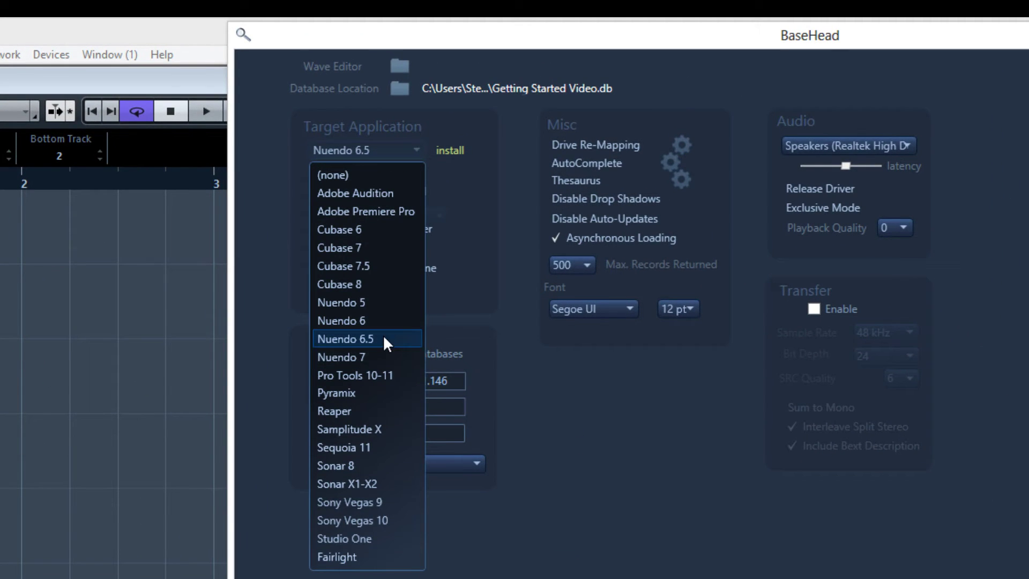
pyautogui.click(383, 339)
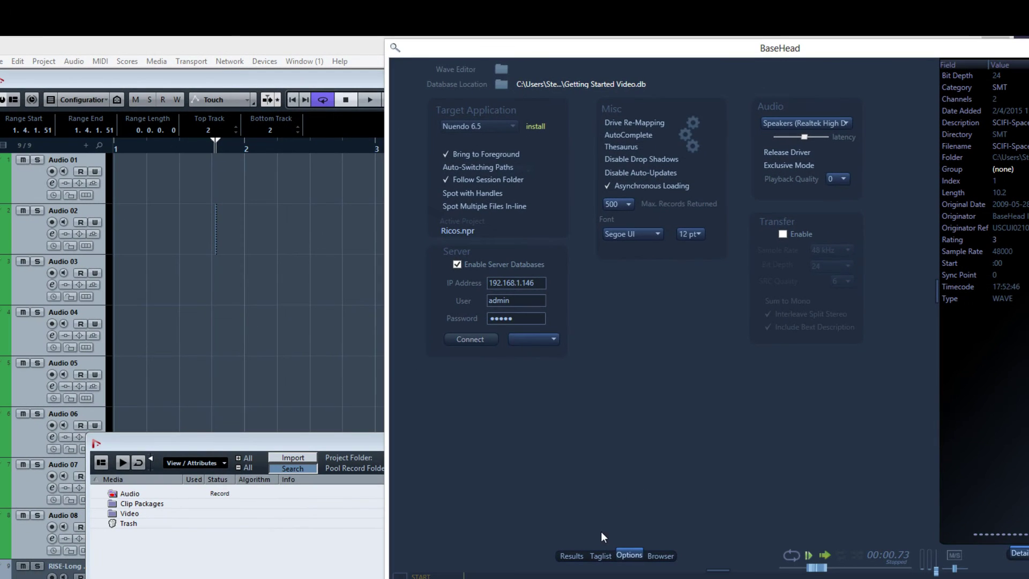
# Step: Send the four sounds from RISE-Oscillating Rising Jet Whine to Pycho Choir Horror into Nuendo's Pool
pyautogui.click(580, 556)
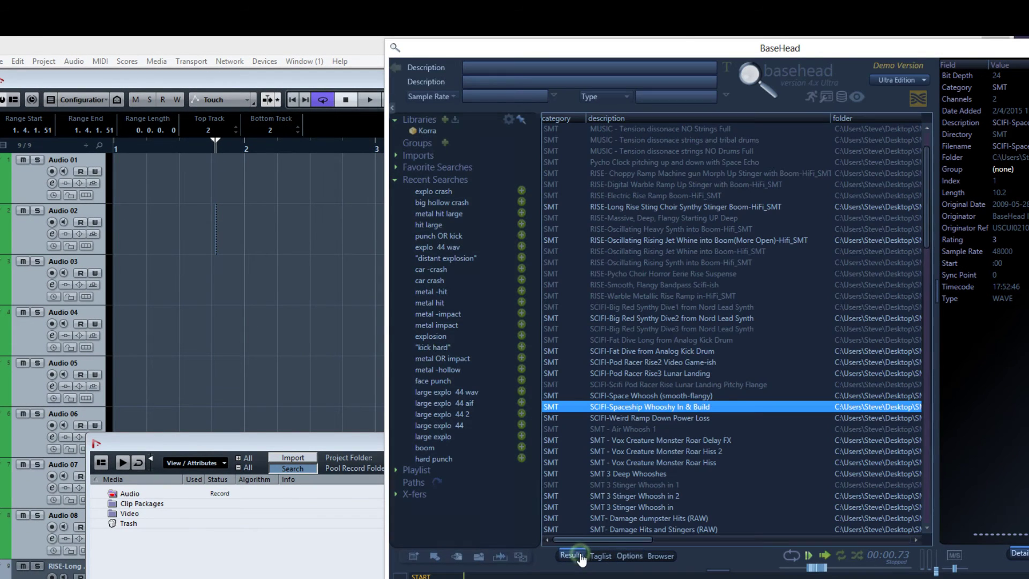
pyautogui.click(657, 243)
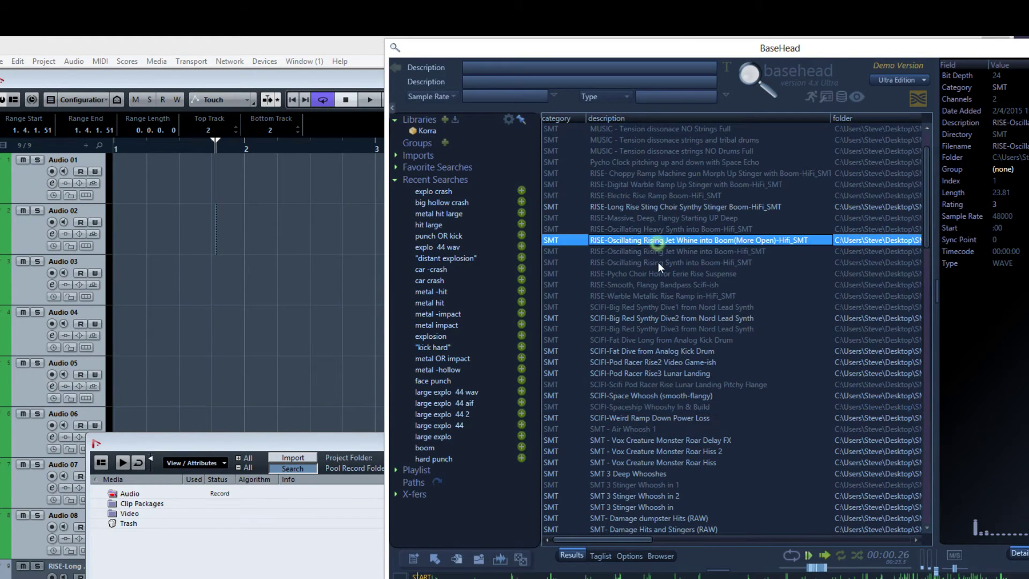
pyautogui.keyDown('shift'); pyautogui.click(663, 271); pyautogui.keyUp('shift')
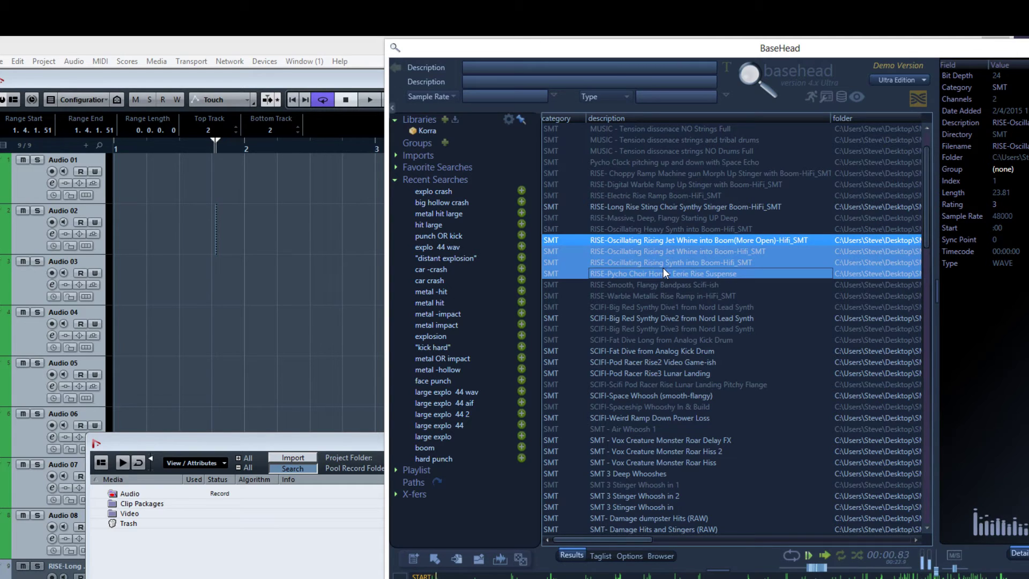
pyautogui.press('Return')
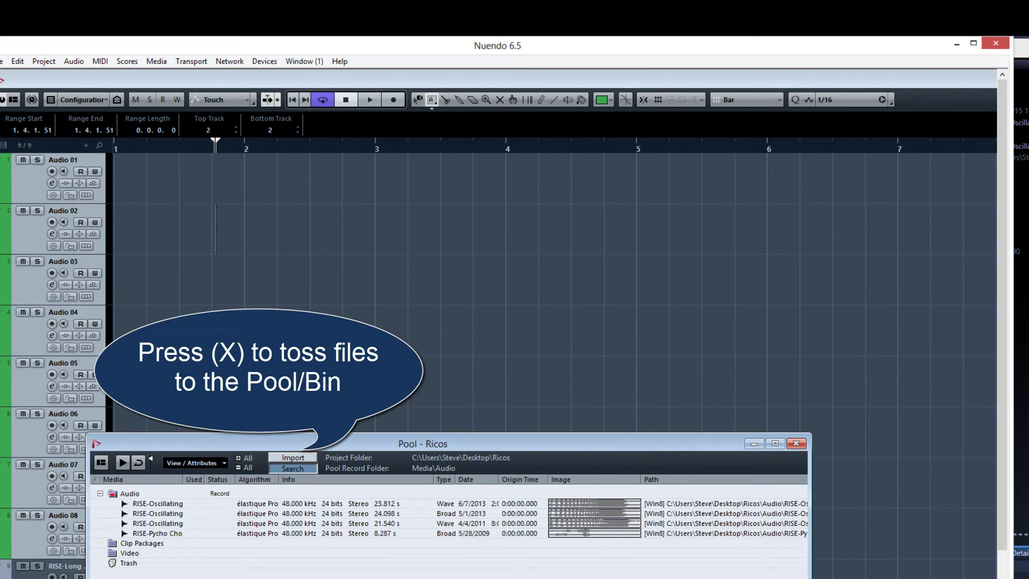
# Step: Set the spot position on Nuendo track 1 and spot Big Red Synthy Dive2 through Pod Racer Rise2 there
pyautogui.click(286, 177)
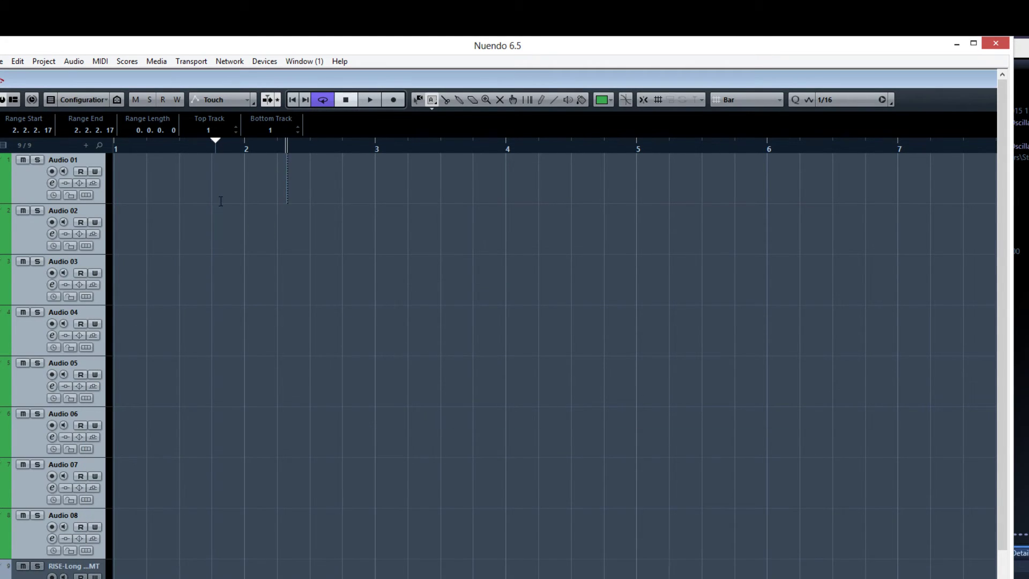
pyautogui.click(165, 184)
pyautogui.hotkey('alt', 'Tab')
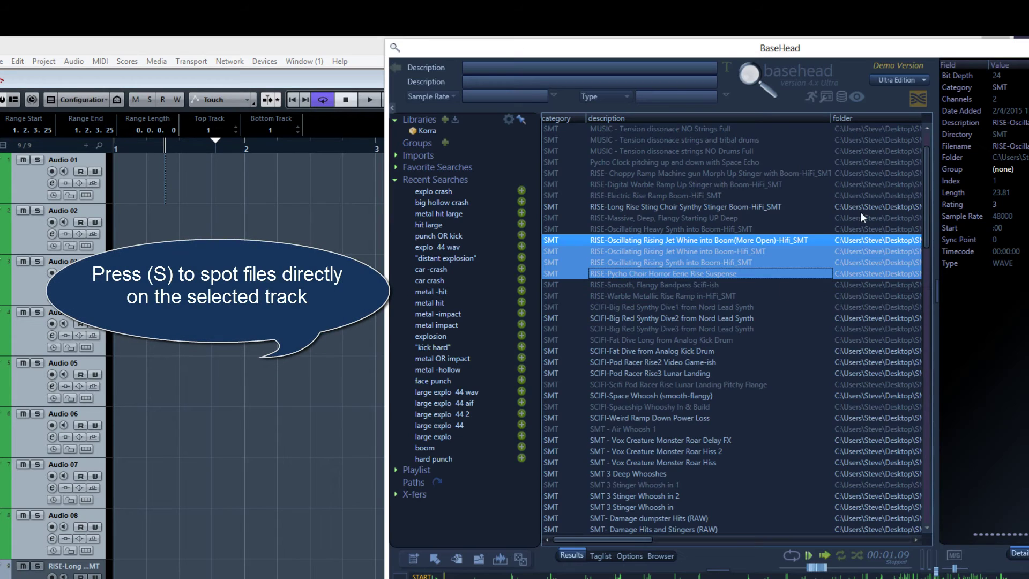
pyautogui.click(705, 318)
pyautogui.keyDown('shift'); pyautogui.click(667, 362); pyautogui.keyUp('shift')
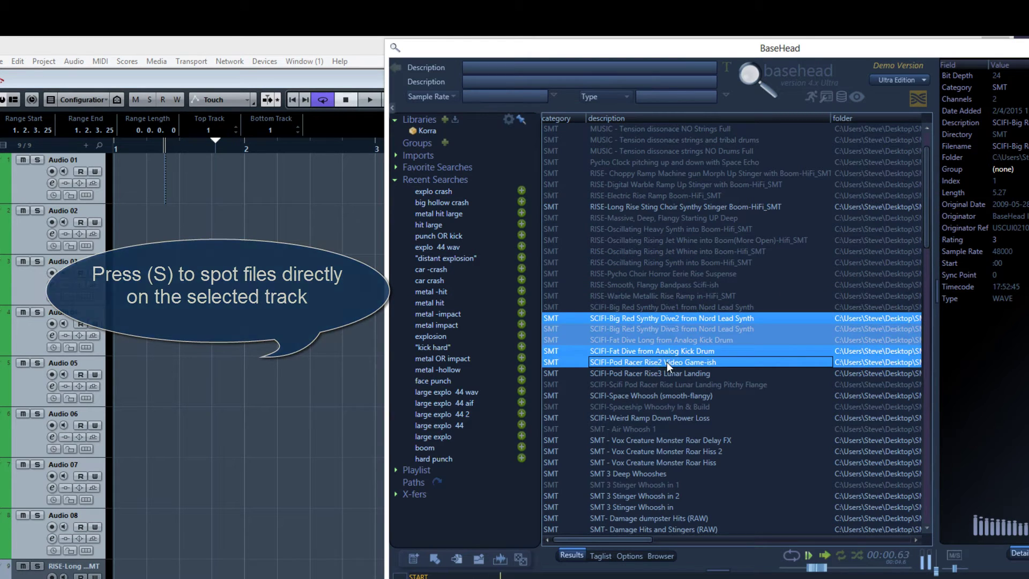
pyautogui.press('s')
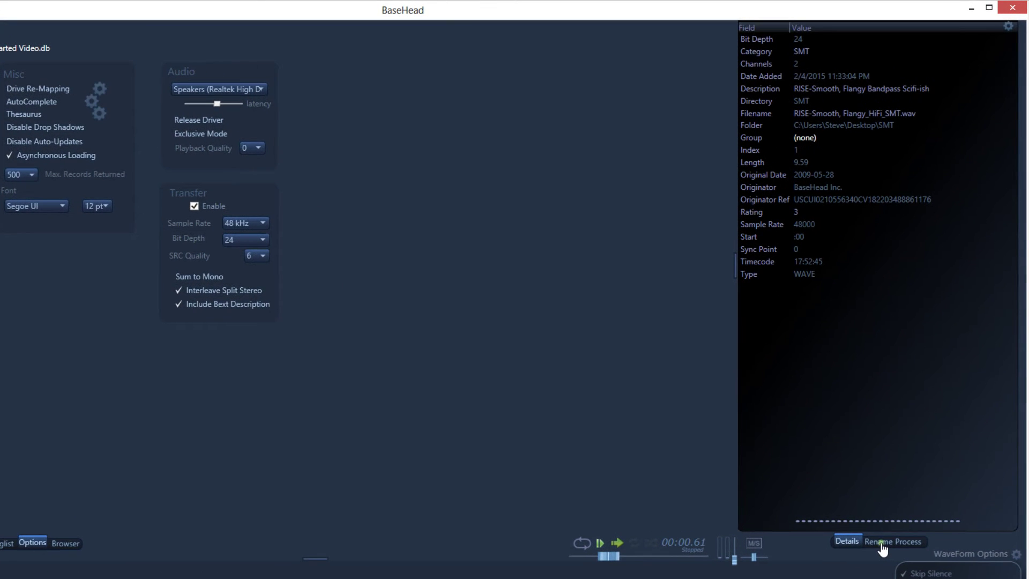
# Step: Enable an 'MTL-' file name prefix, keeping Description+Filename naming and a 180-character maximum length
pyautogui.click(879, 542)
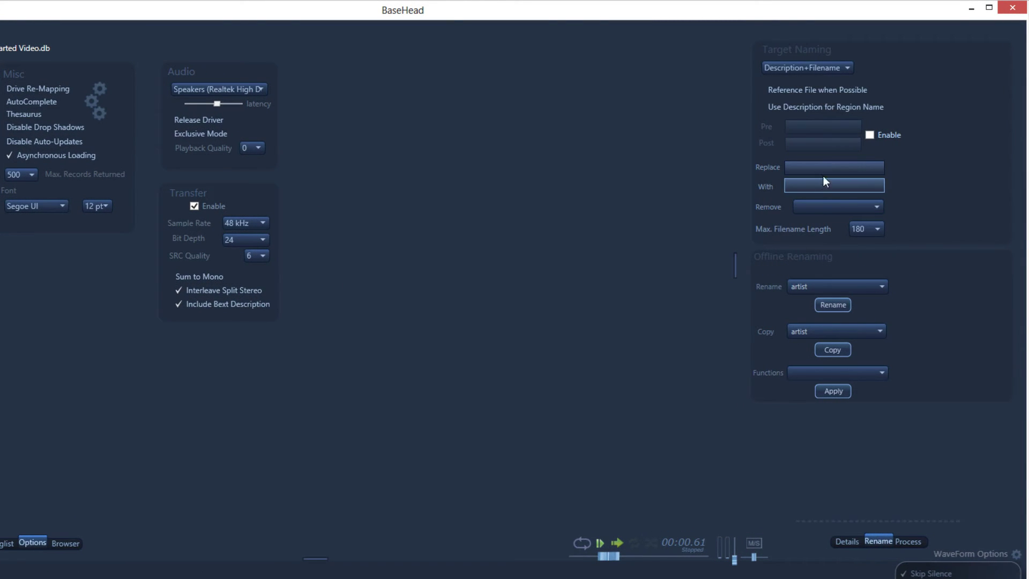
pyautogui.click(814, 122)
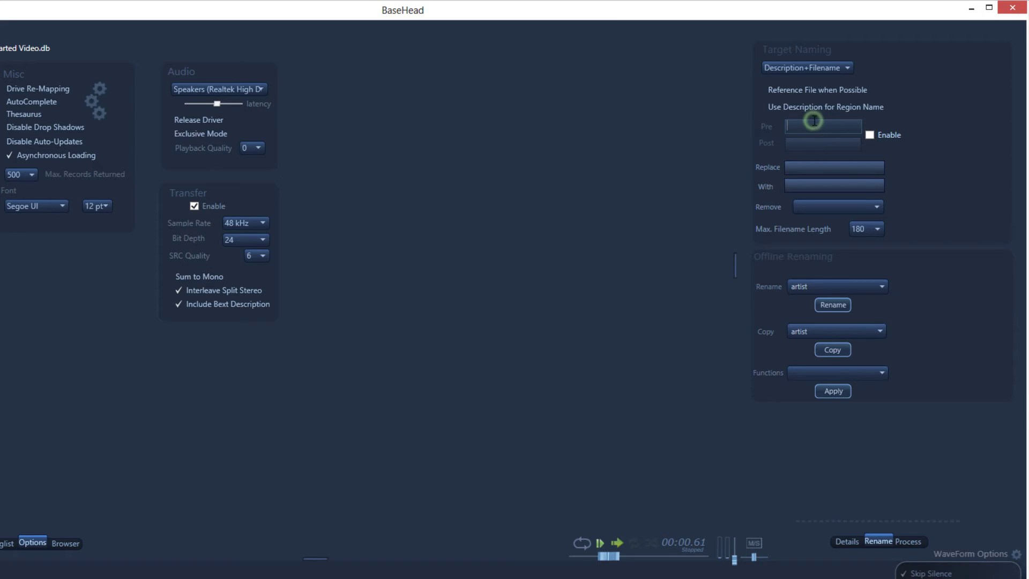
pyautogui.write('MTL-')
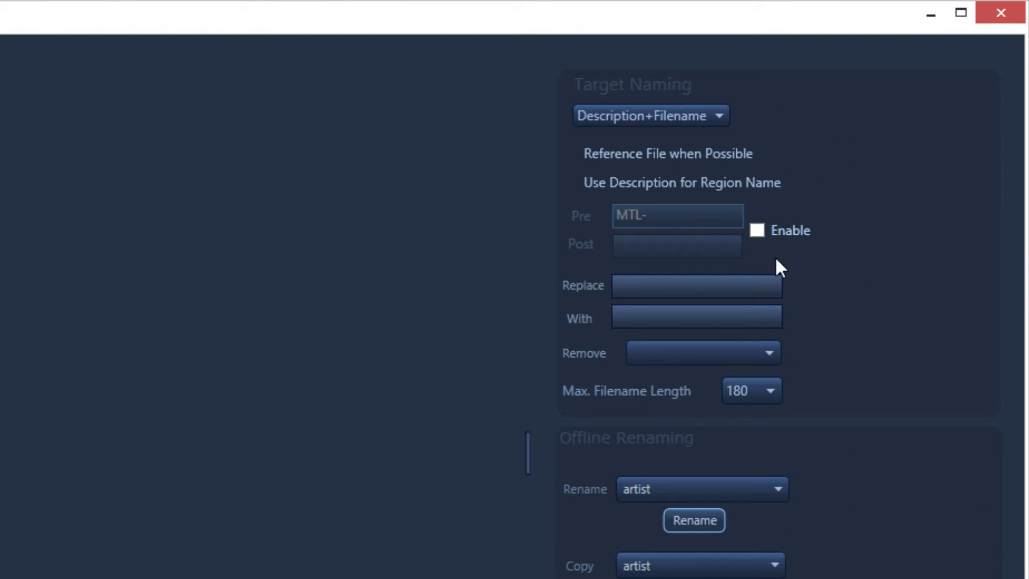
pyautogui.click(758, 229)
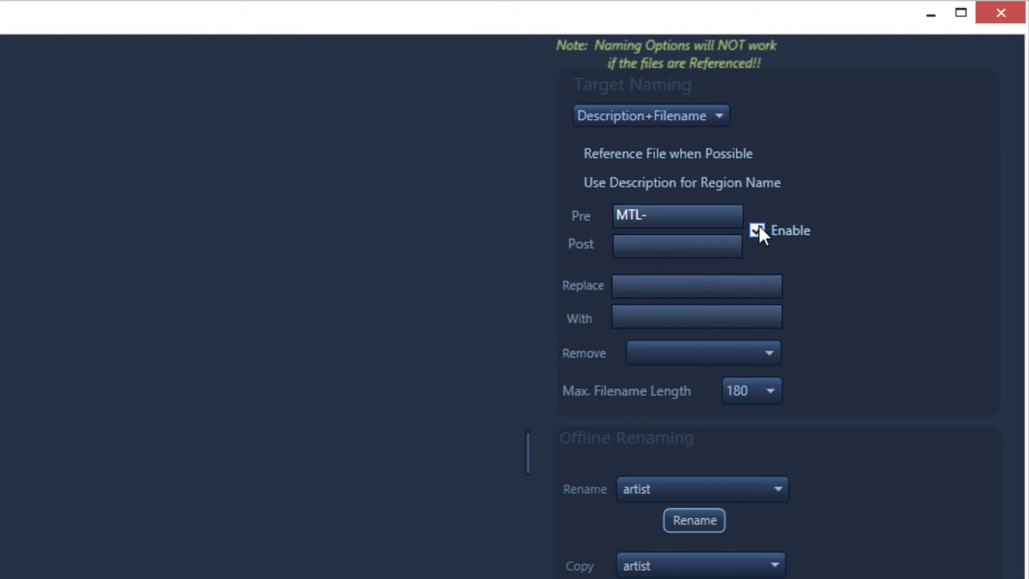
pyautogui.click(674, 116)
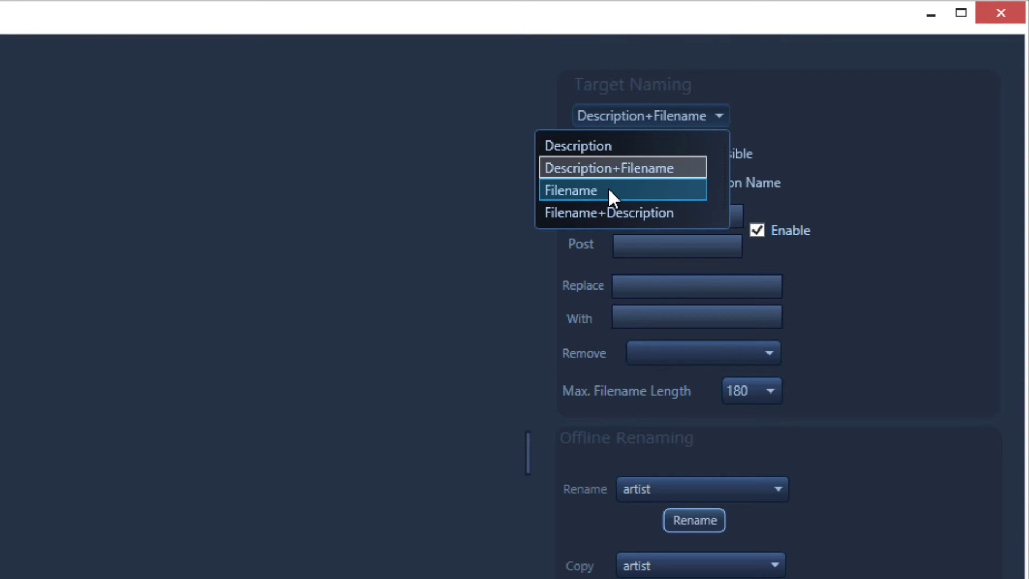
pyautogui.click(659, 165)
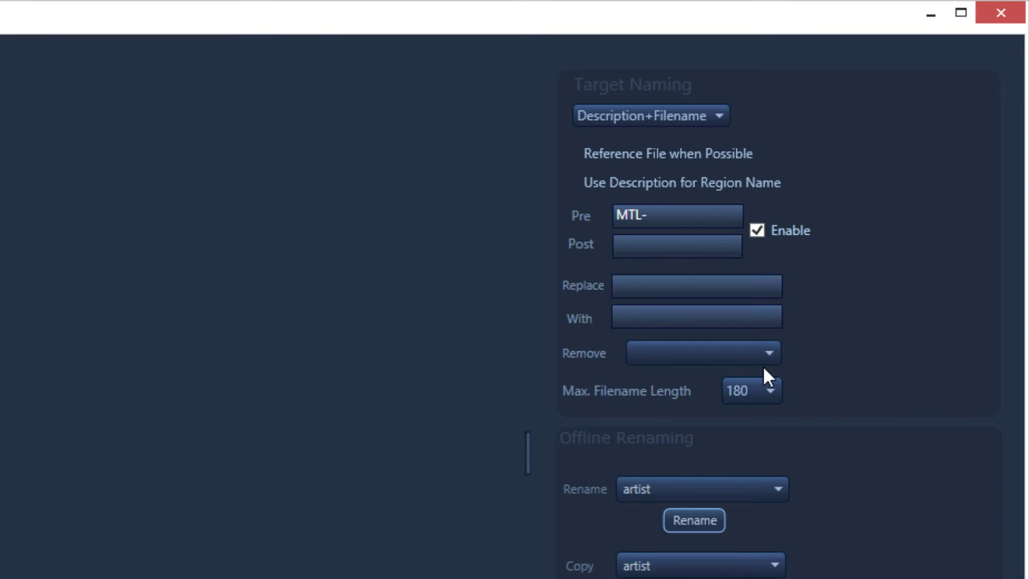
pyautogui.click(764, 390)
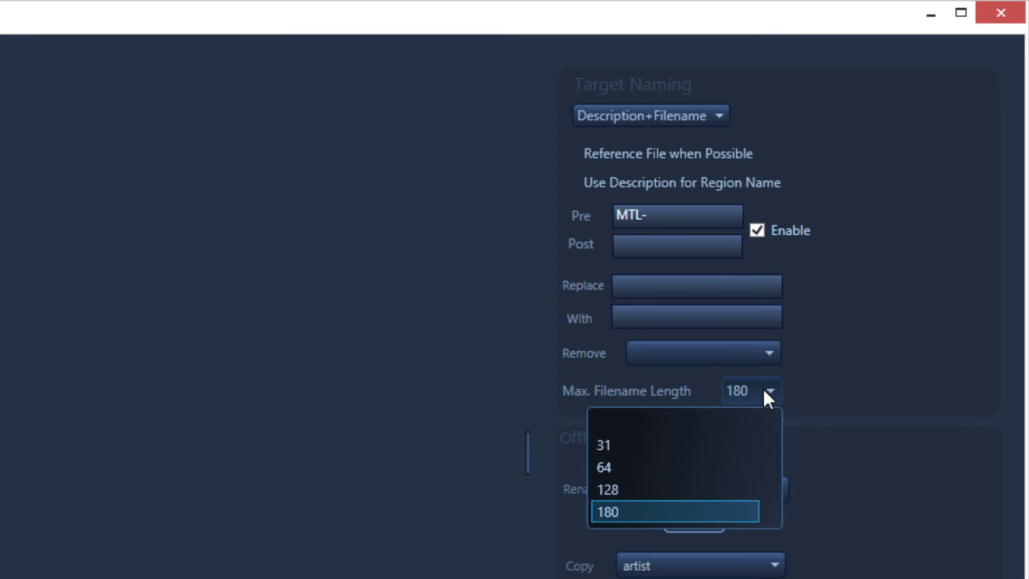
pyautogui.click(847, 329)
pyautogui.click(731, 348)
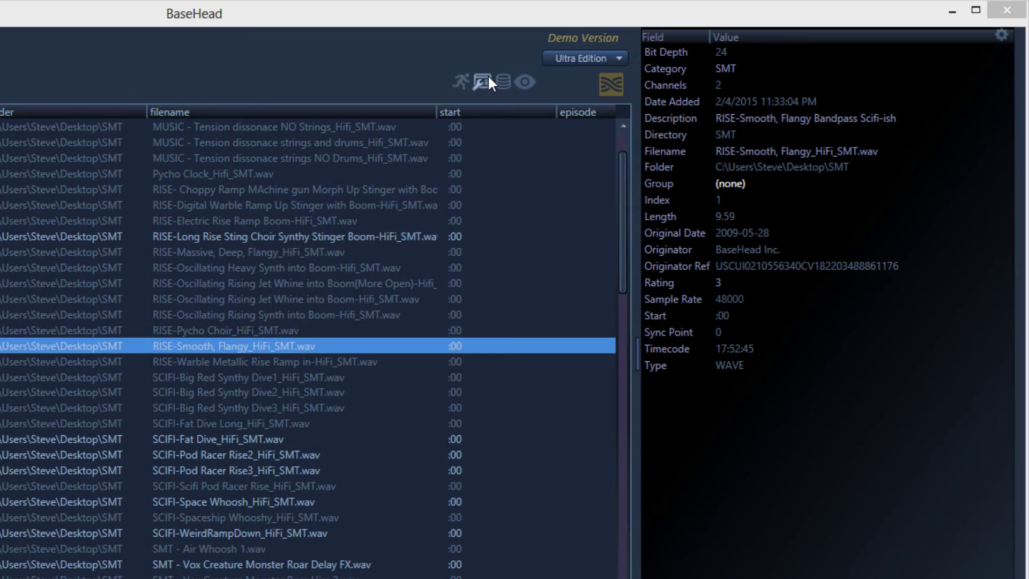
# Step: Open the display options for the SMT results list
pyautogui.click(488, 76)
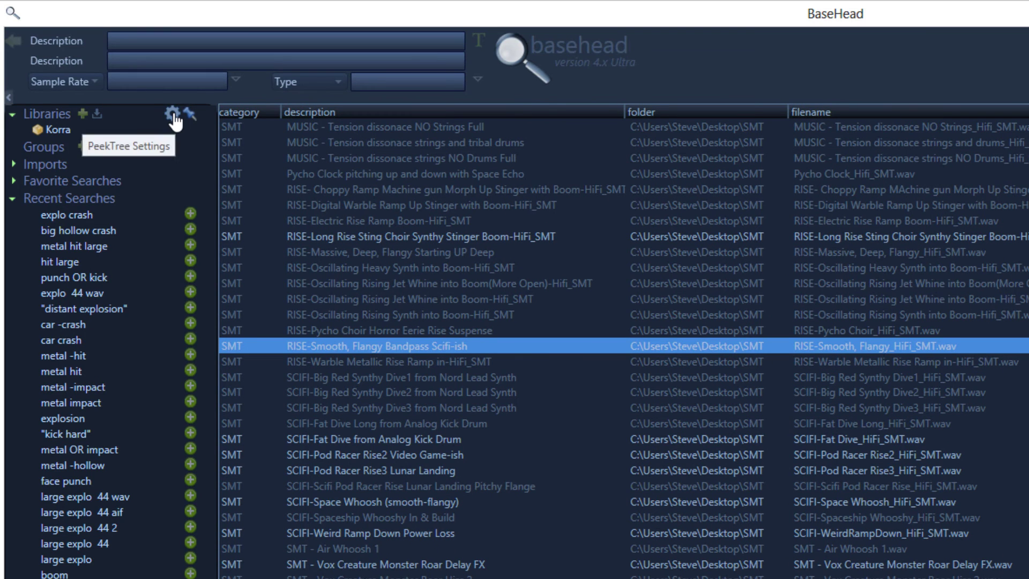
# Step: Check the PeekTree and WaveForm settings, then switch to the Options page showing Nuendo 6.5
pyautogui.click(172, 113)
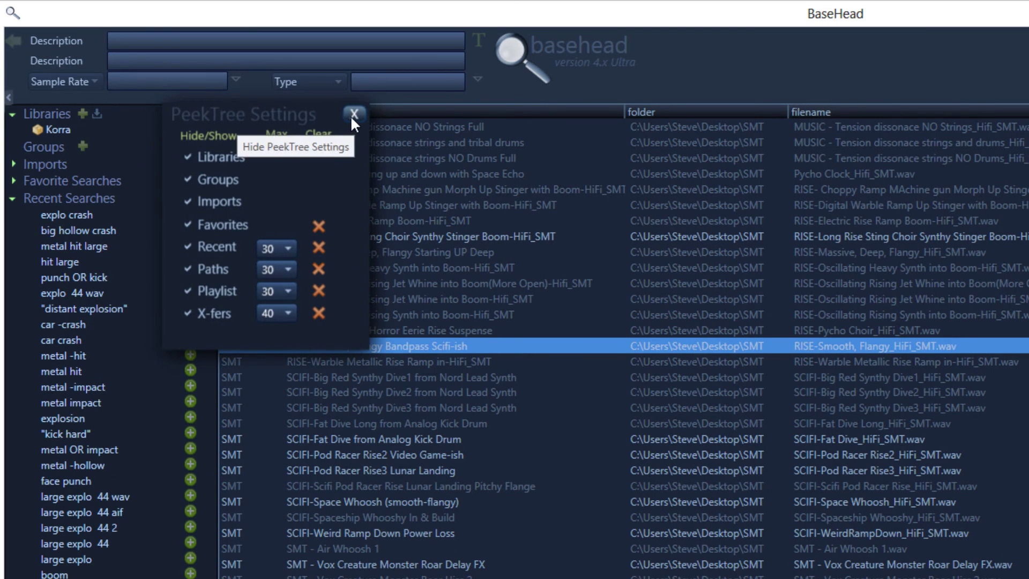
pyautogui.click(351, 114)
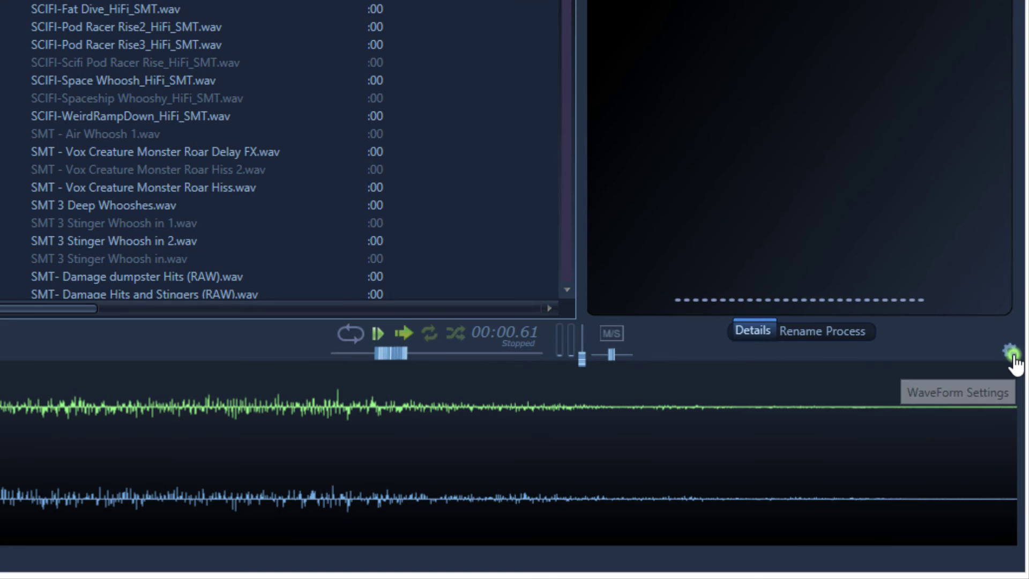
pyautogui.click(1011, 354)
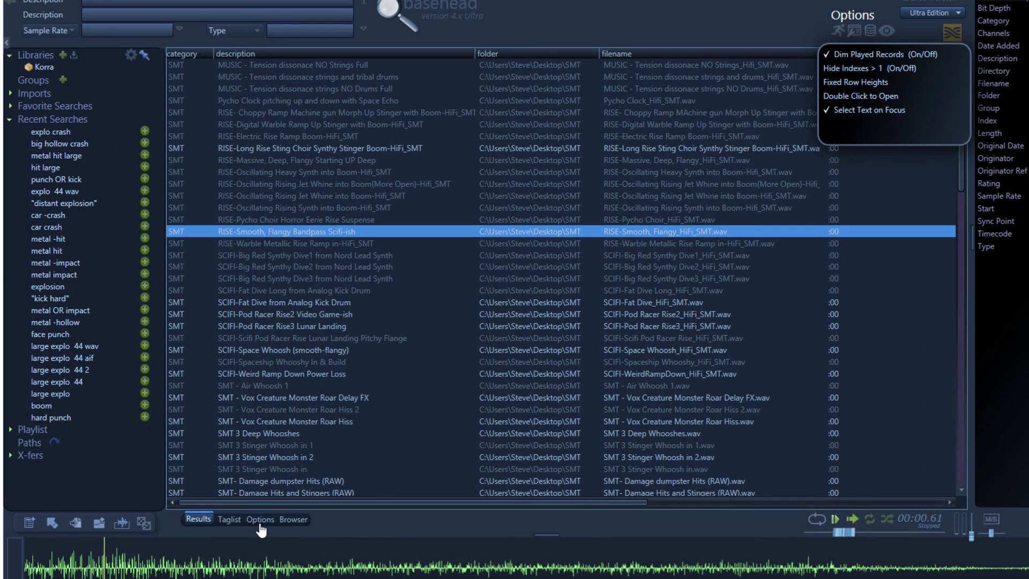
pyautogui.click(69, 471)
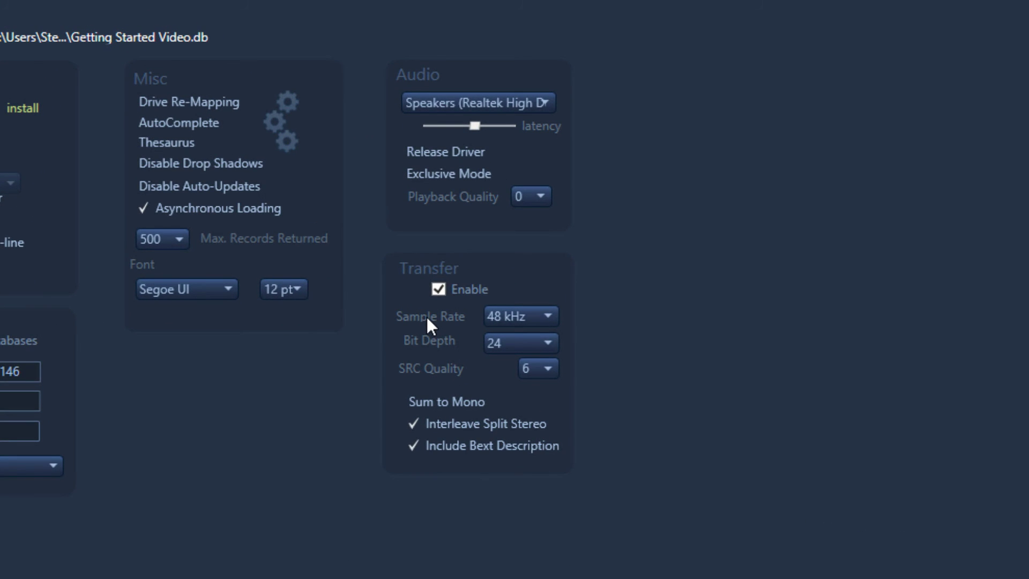
pyautogui.click(470, 287)
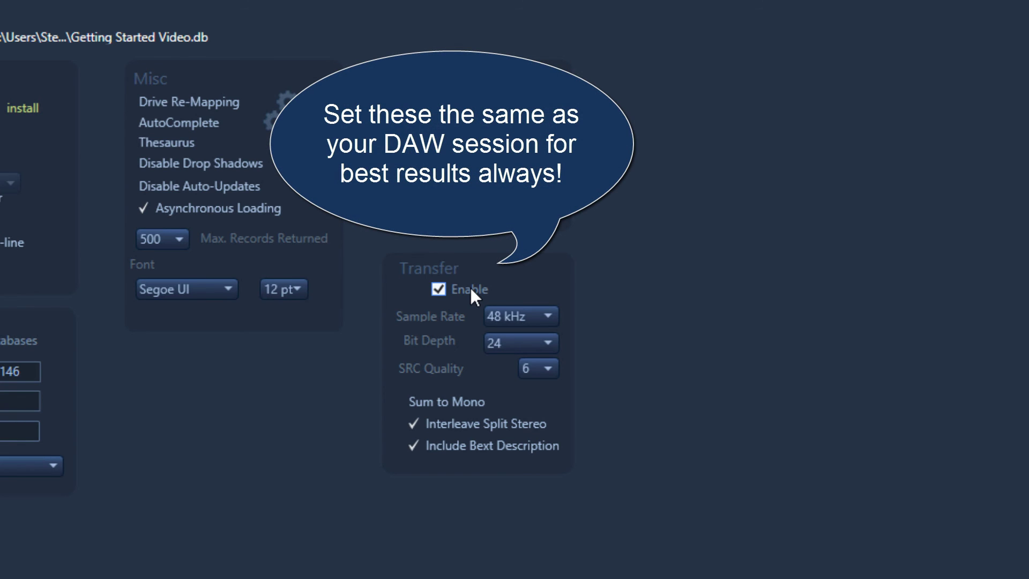
pyautogui.click(522, 315)
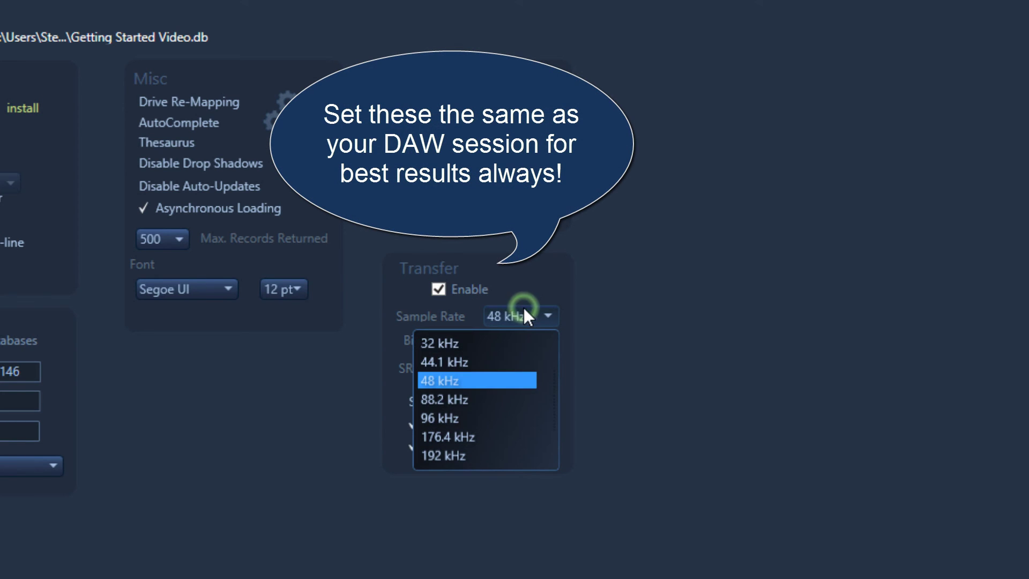
pyautogui.click(497, 377)
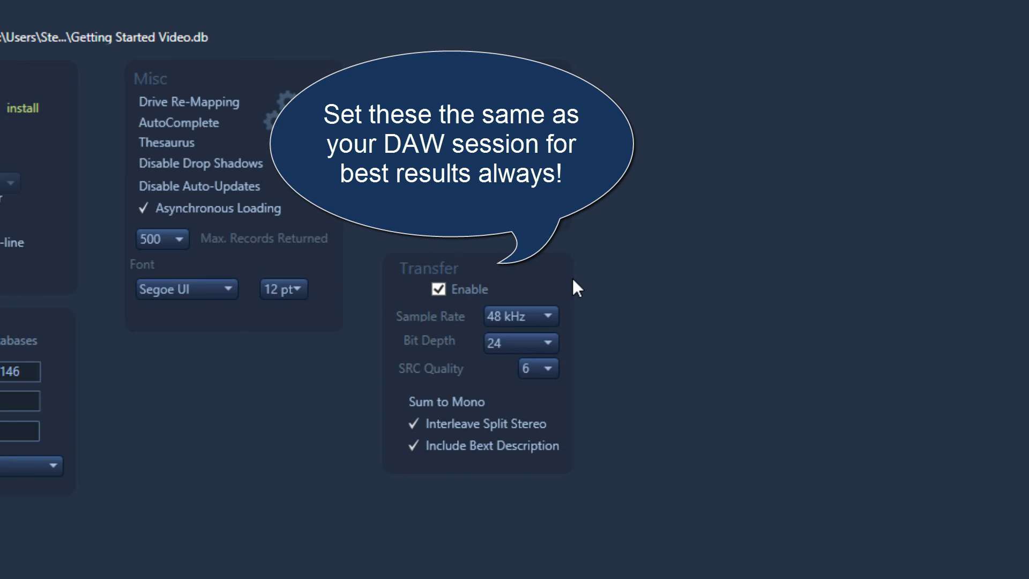